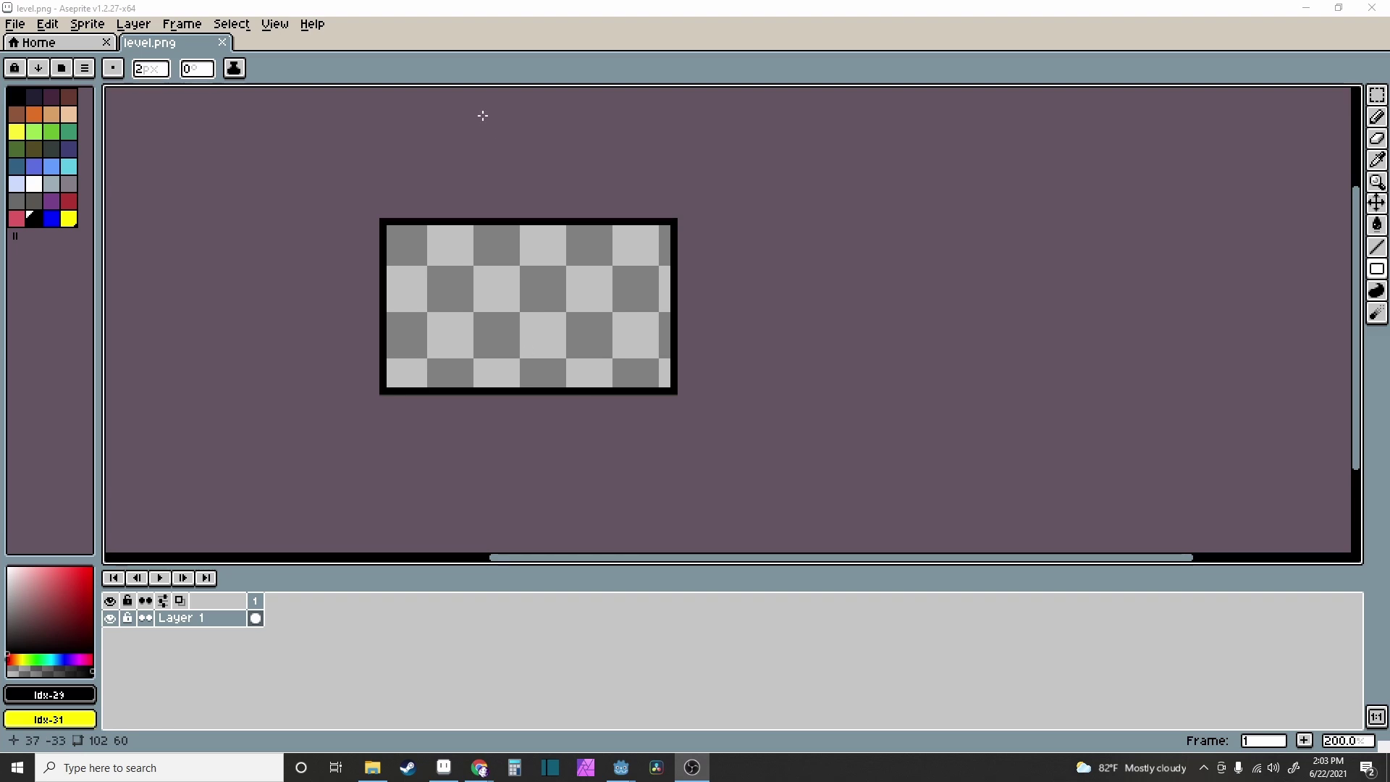
Draw three black rectangle outlines across the level and save level.png
scroll(537, 348, "up", 1)
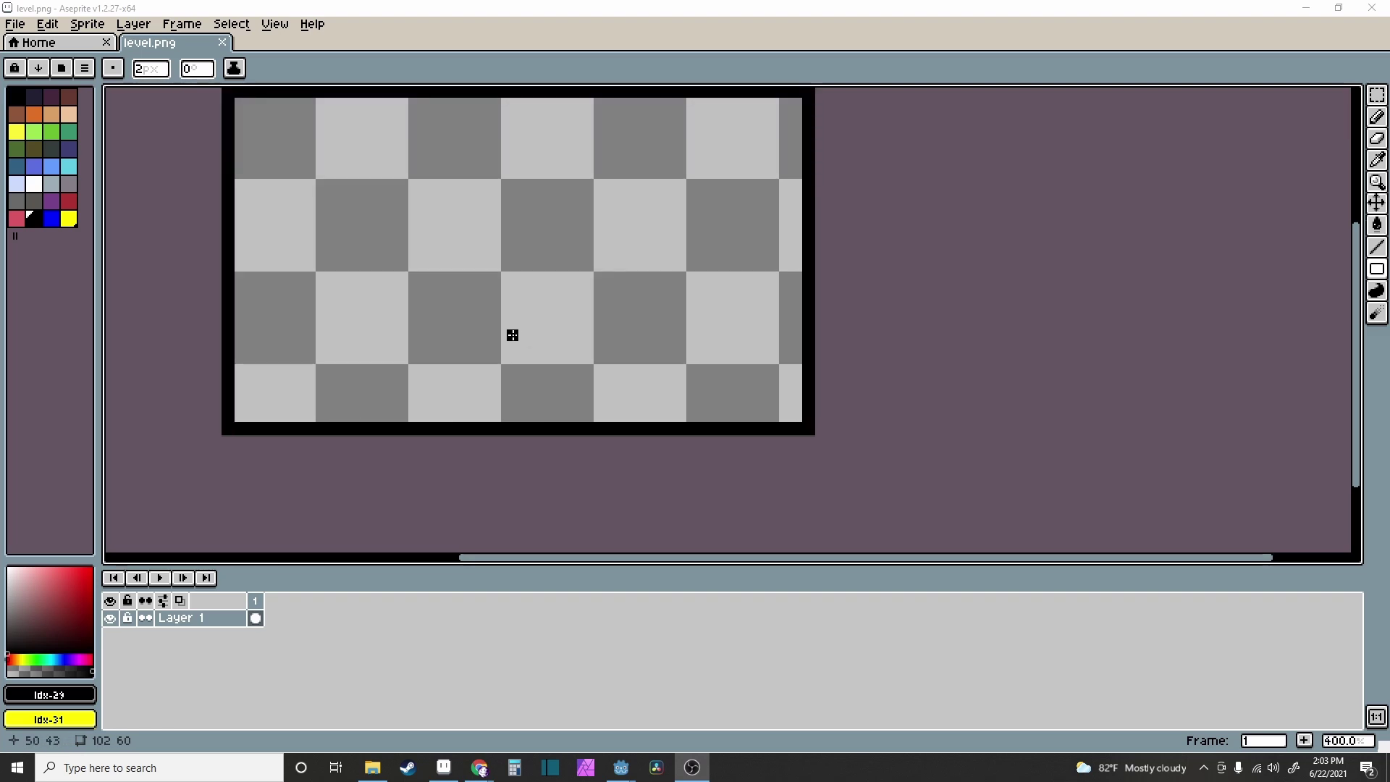
scroll(503, 372, "up", 2)
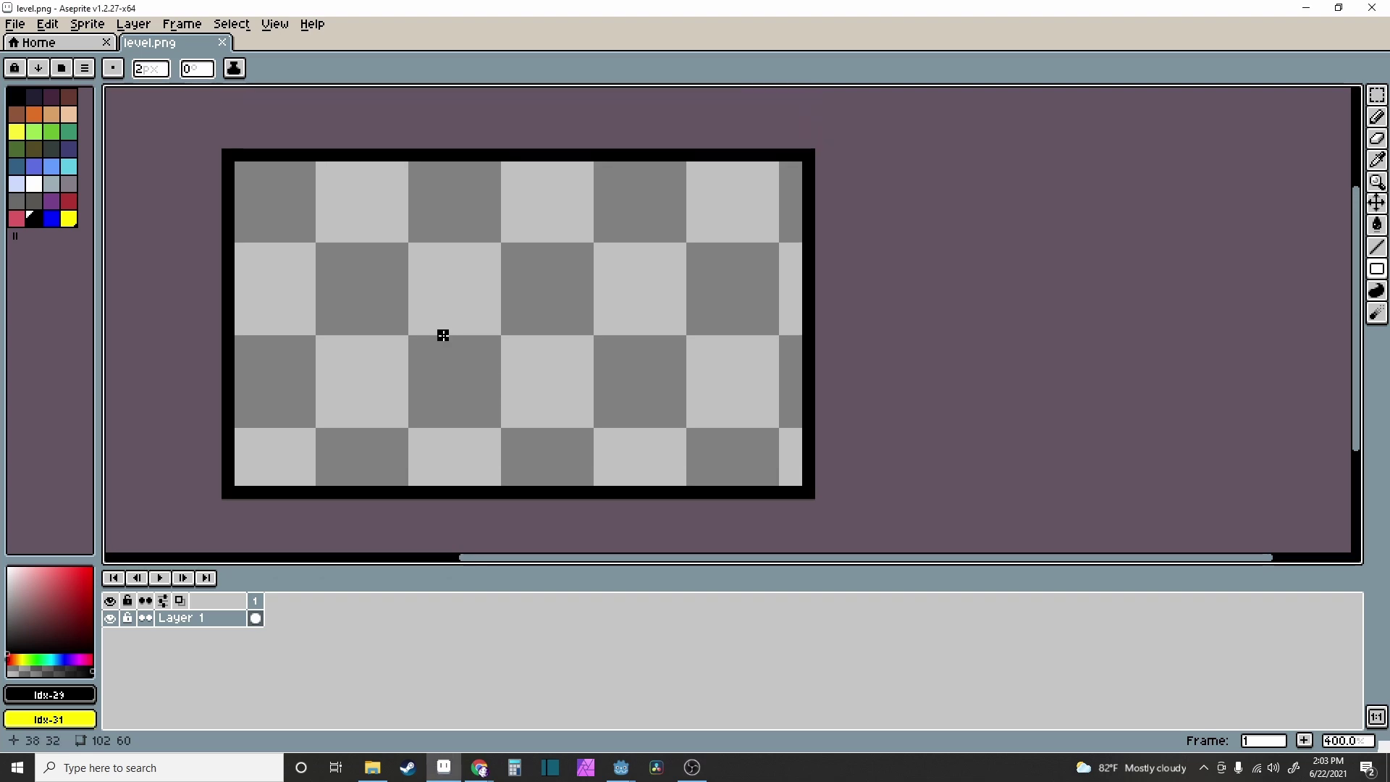
mouse_move(315, 277)
left_mouse_down()
mouse_move(474, 330)
mouse_move(588, 345)
left_mouse_up()
left_click_drag(401, 207, 568, 227)
left_click_drag(694, 398, 433, 449)
key("ctrl+s")
Bring the Godot project forward and run the sand simulation with the new level
mouse_move(621, 766)
left_click(659, 745)
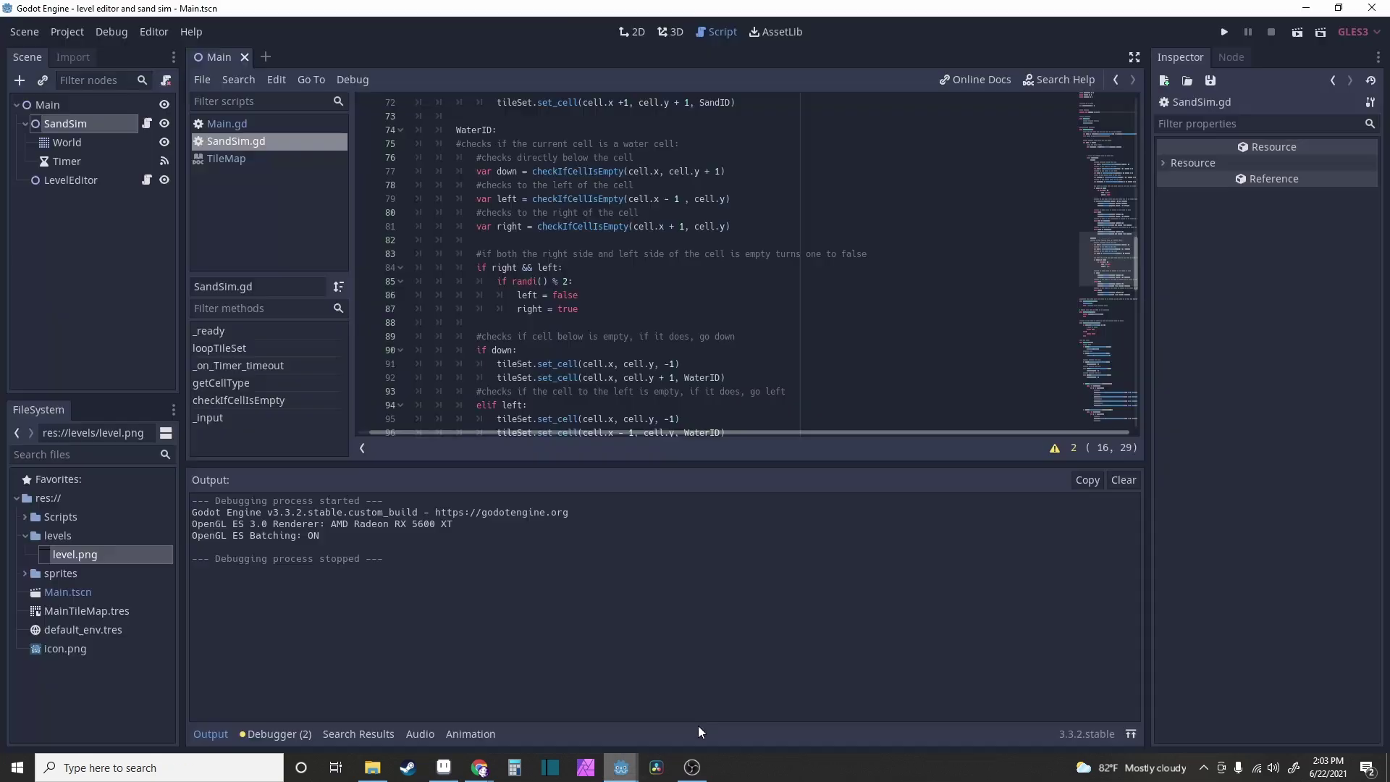
left_click(1229, 32)
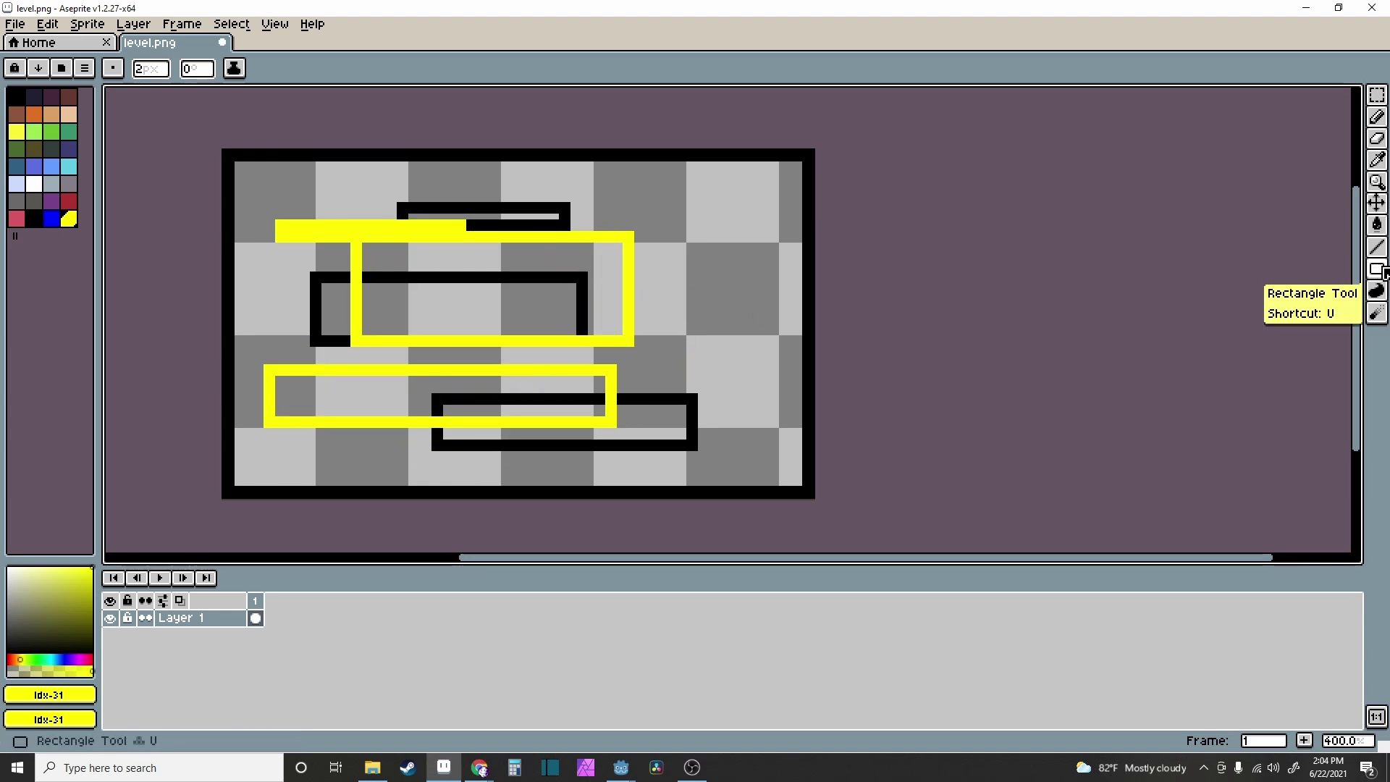
Bucket-fill the inside of the yellow rectangle, then run the Godot project to test it
left_click(1376, 224)
left_click(506, 290)
left_click(575, 267)
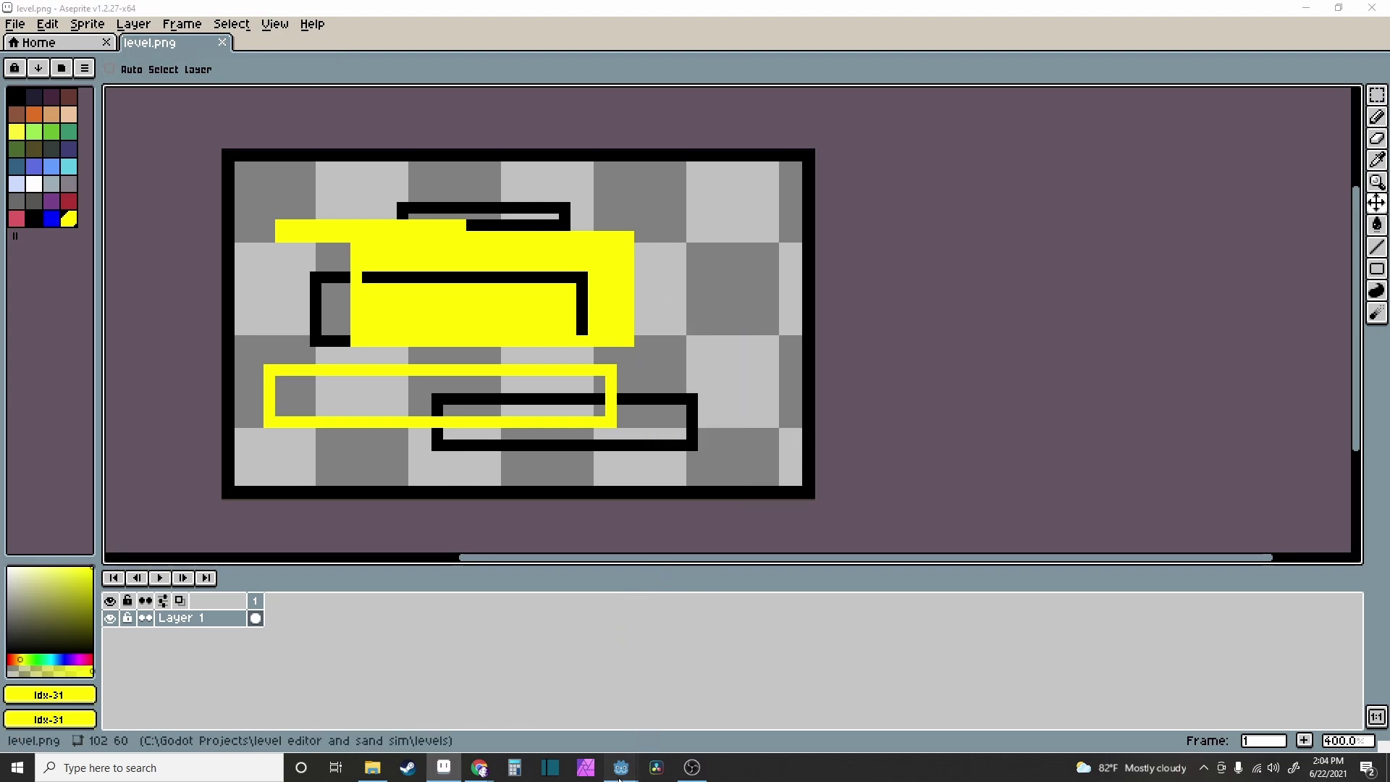
left_click(747, 670)
left_click(1225, 31)
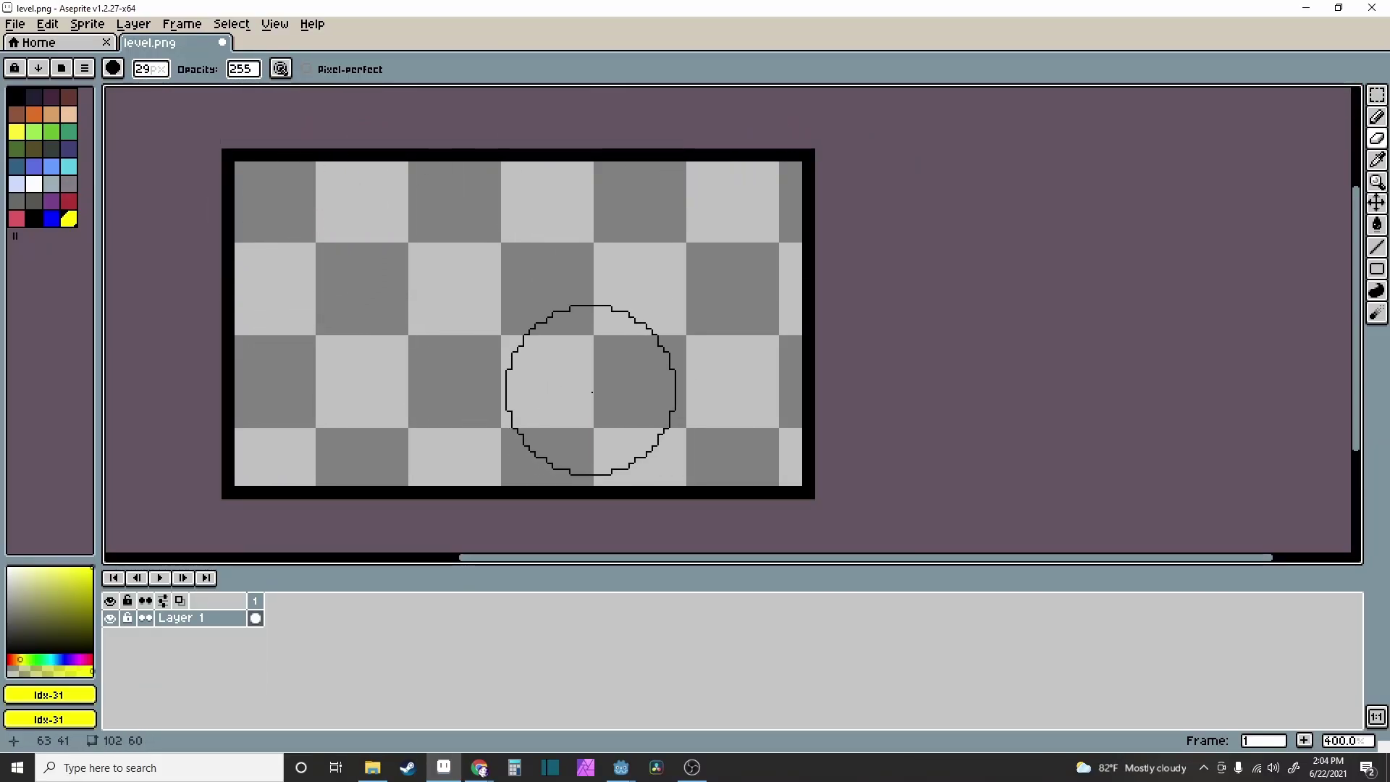
Stamp yellow sand blobs across the level with the 19px round brush
key("v")
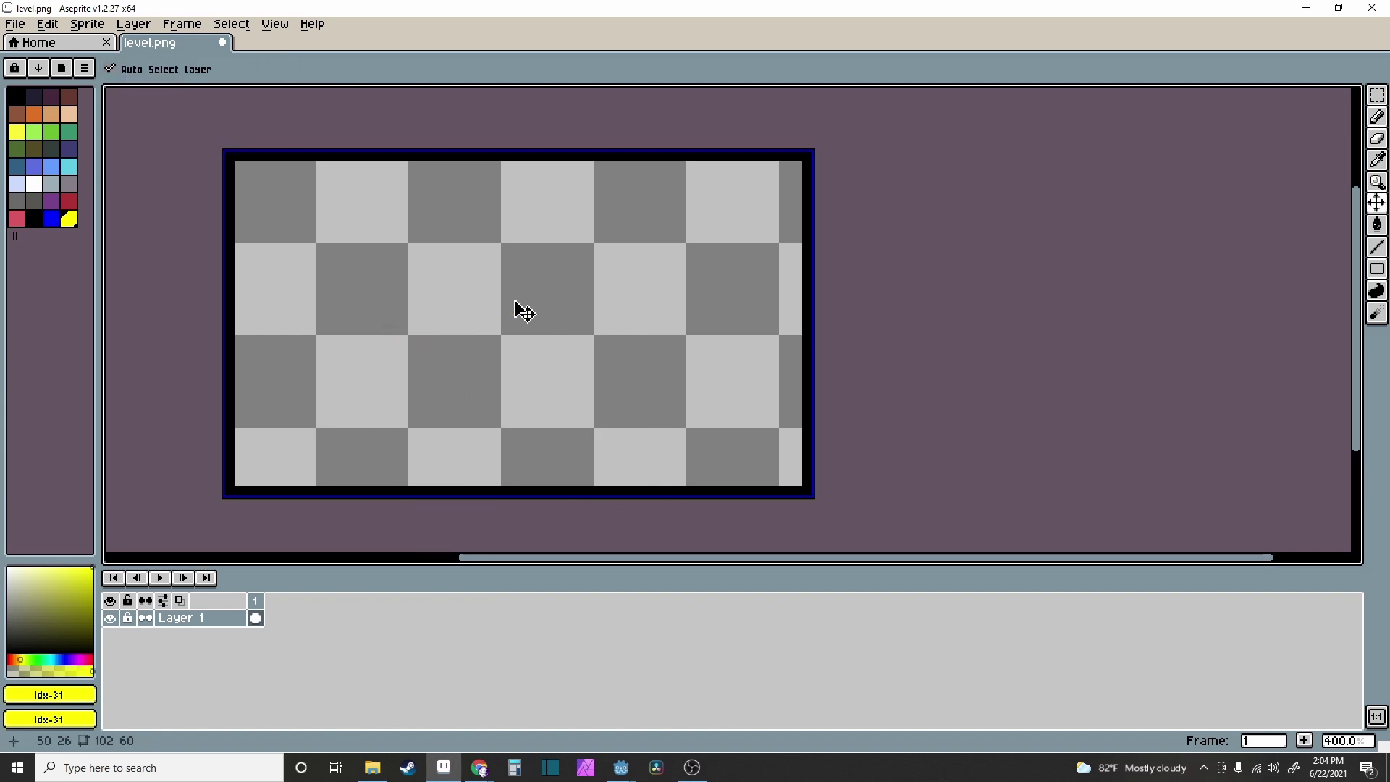
key("b")
left_click(336, 245)
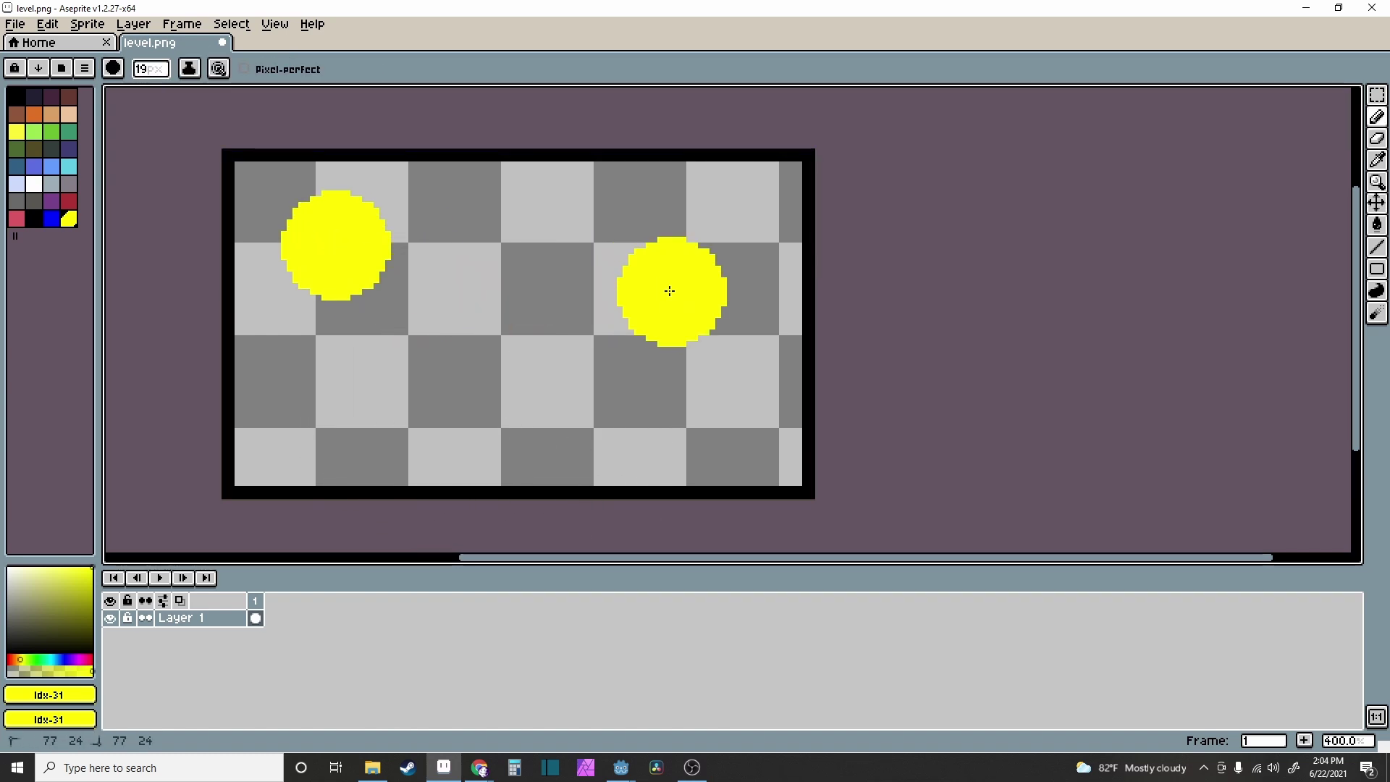
left_click(472, 376)
left_click(504, 239)
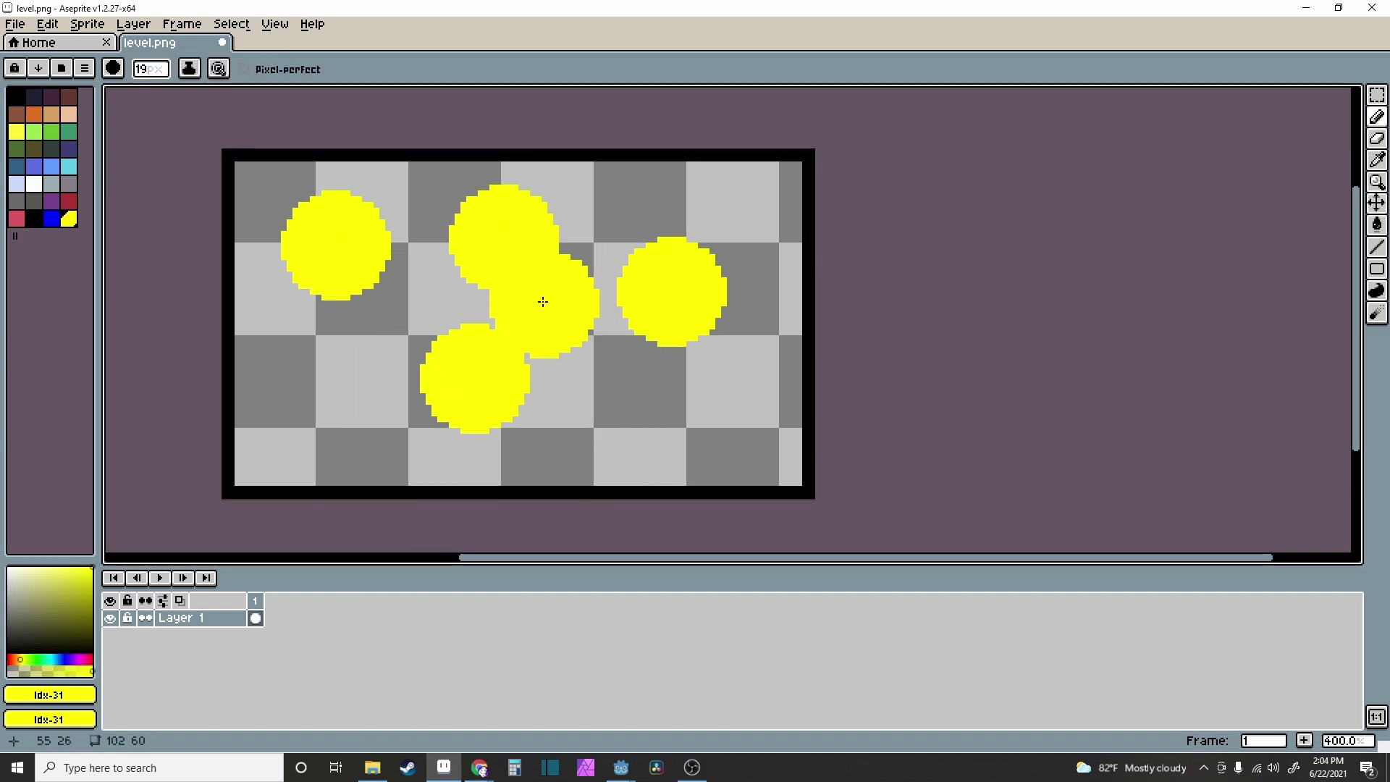
Switch the colour to black and choose the Ellipse shape tool
left_click(34, 218)
left_click(585, 245)
key("ctrl+z")
left_click(1377, 269)
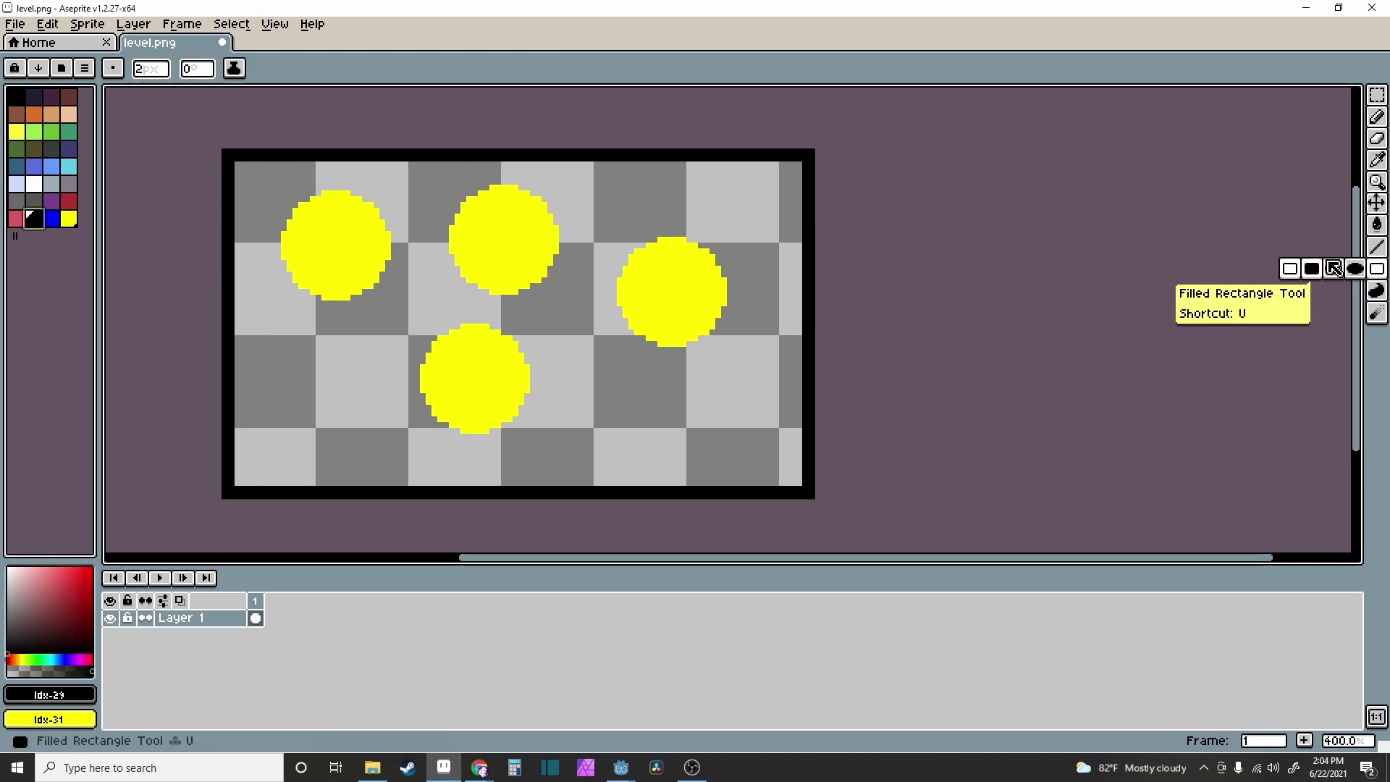
left_click(1355, 268)
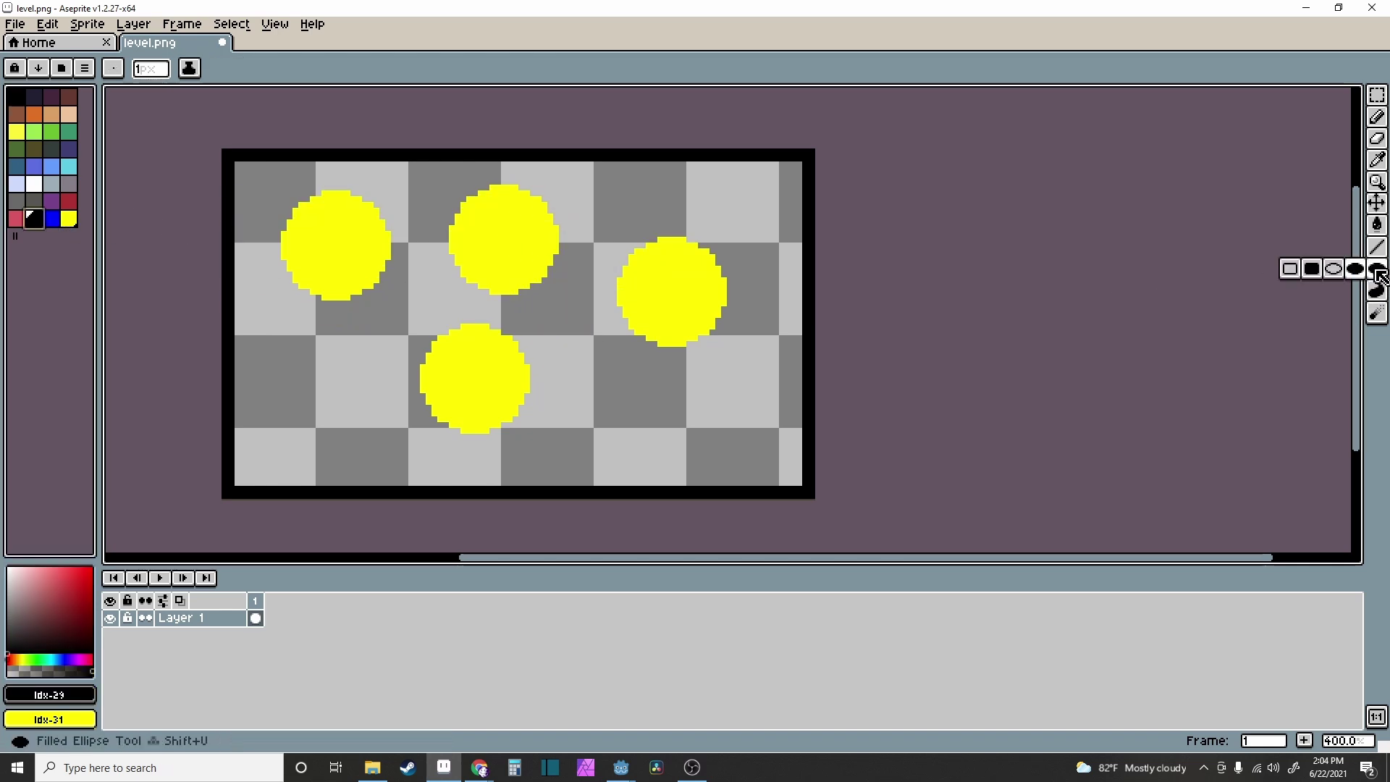
left_click_drag(437, 225, 461, 229)
Ring the top yellow blob with a thin 1px black ellipse outline
scroll(478, 220, "up", 18, "ctrl")
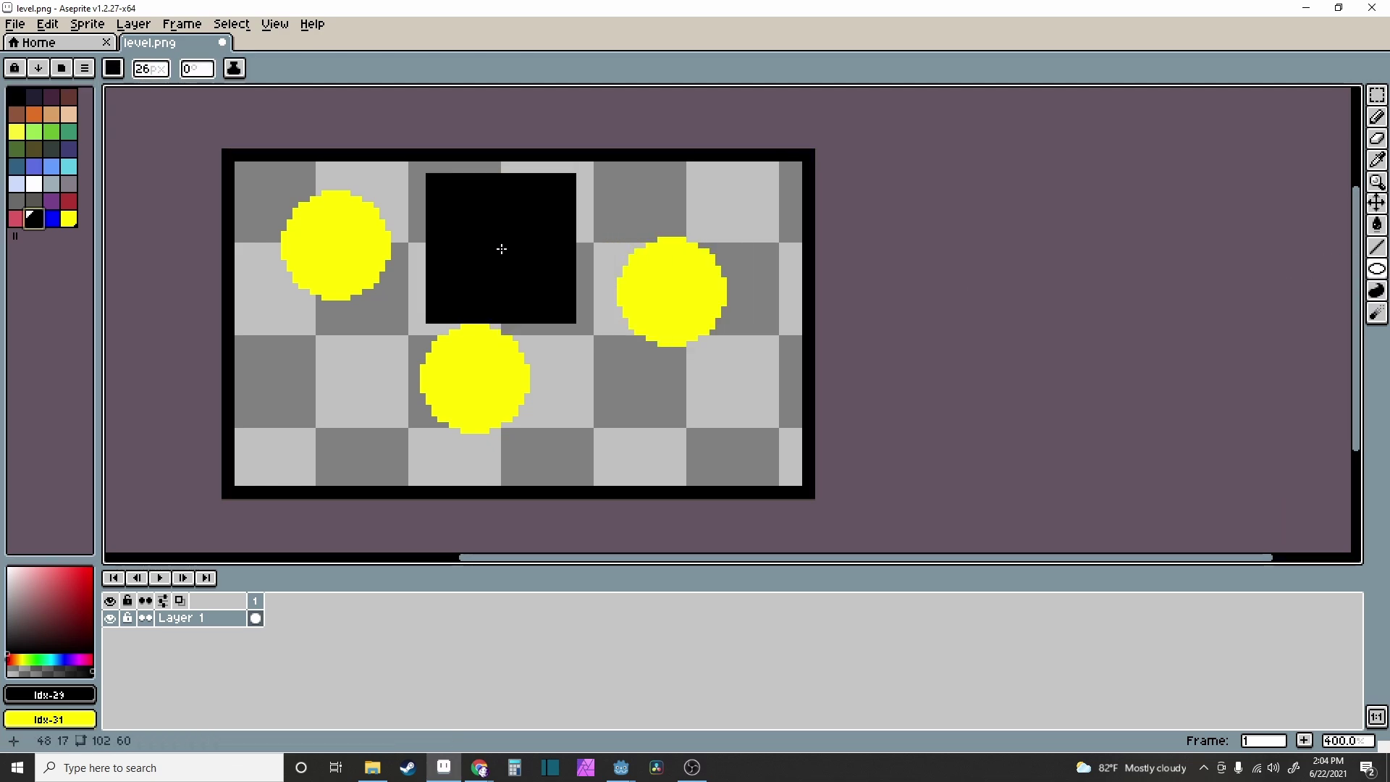
mouse_move(502, 248)
left_mouse_down()
mouse_move(557, 286)
mouse_move(475, 273)
left_mouse_up()
key("ctrl+z")
scroll(502, 323, "down", 1, "ctrl")
scroll(502, 323, "down", 20, "ctrl")
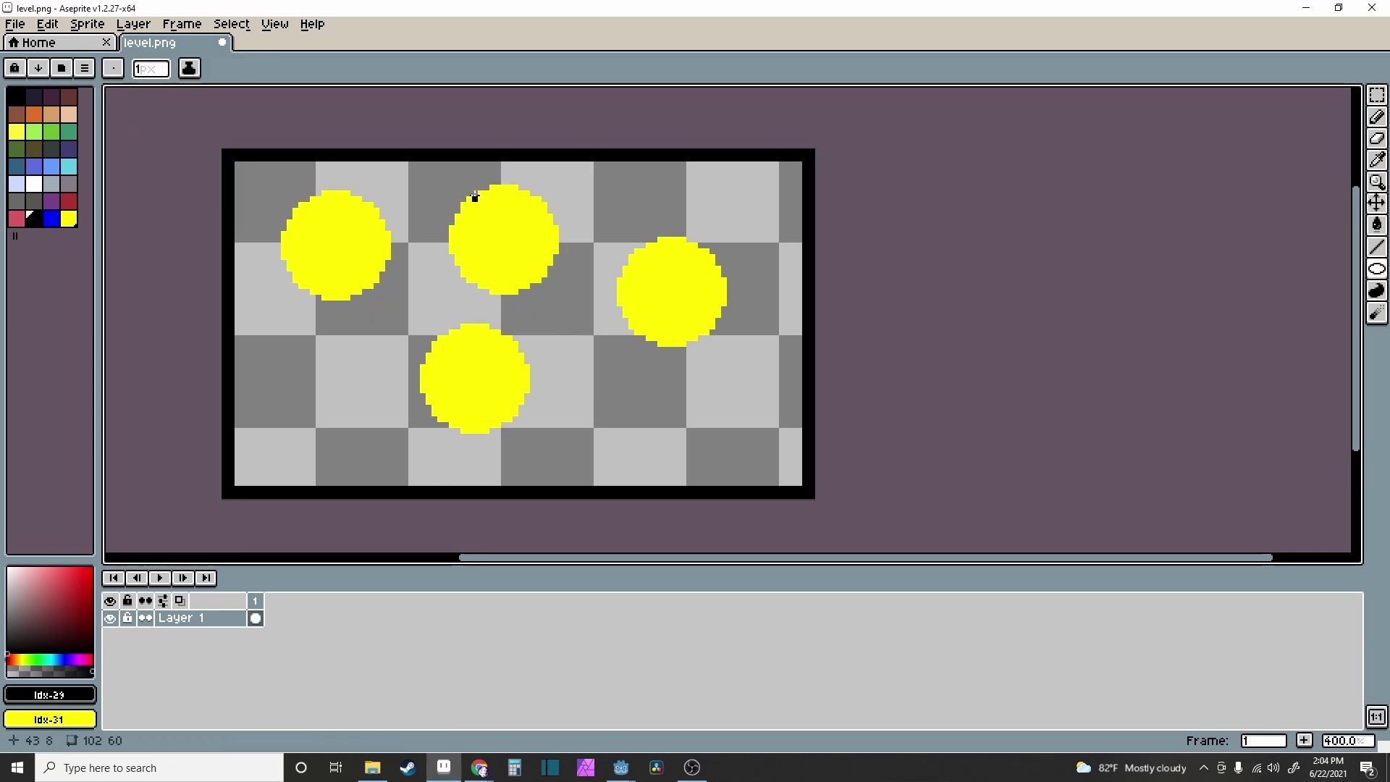
left_click_drag(450, 185, 580, 315)
key("v")
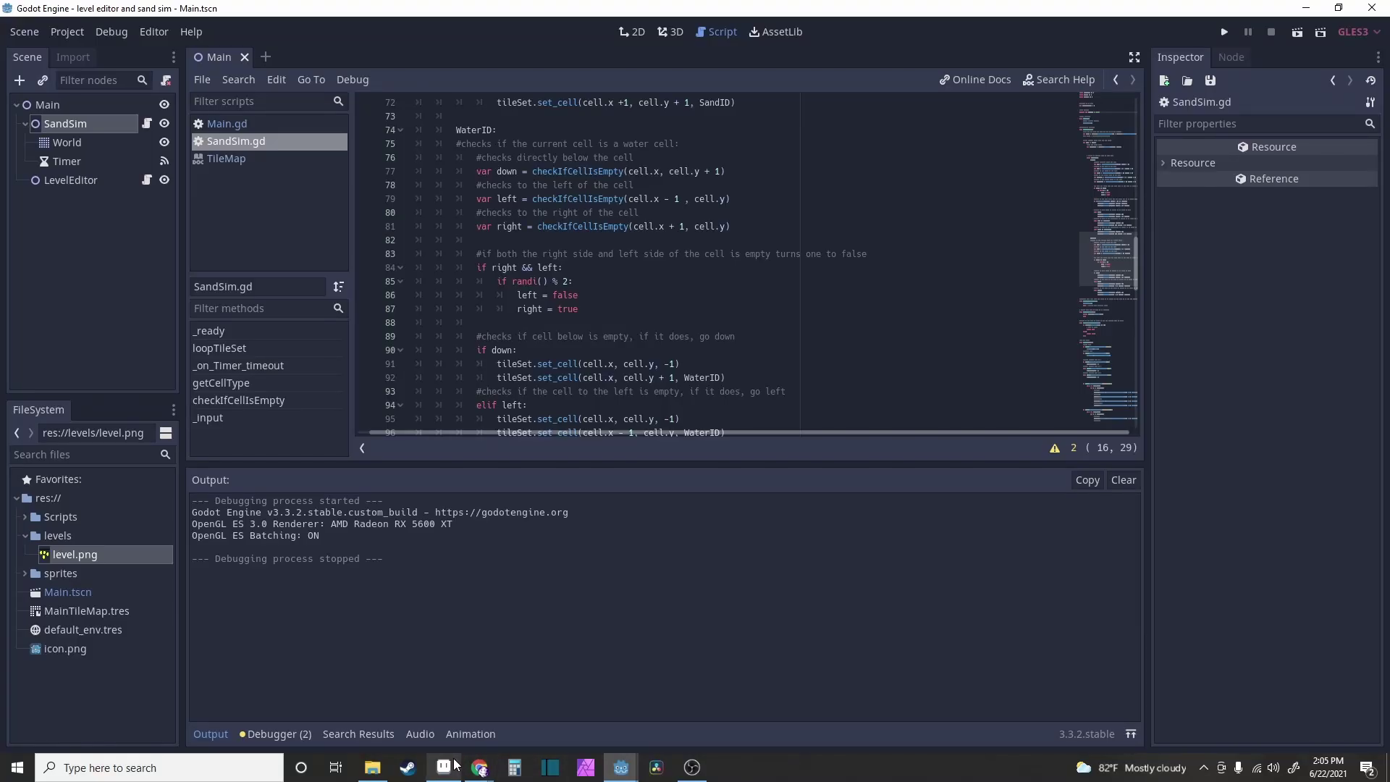
Undo the blobs, then draw a black circle outline and a tall black ellipse outline
left_click(450, 766)
key("ctrl+z")
key("ctrl+z")
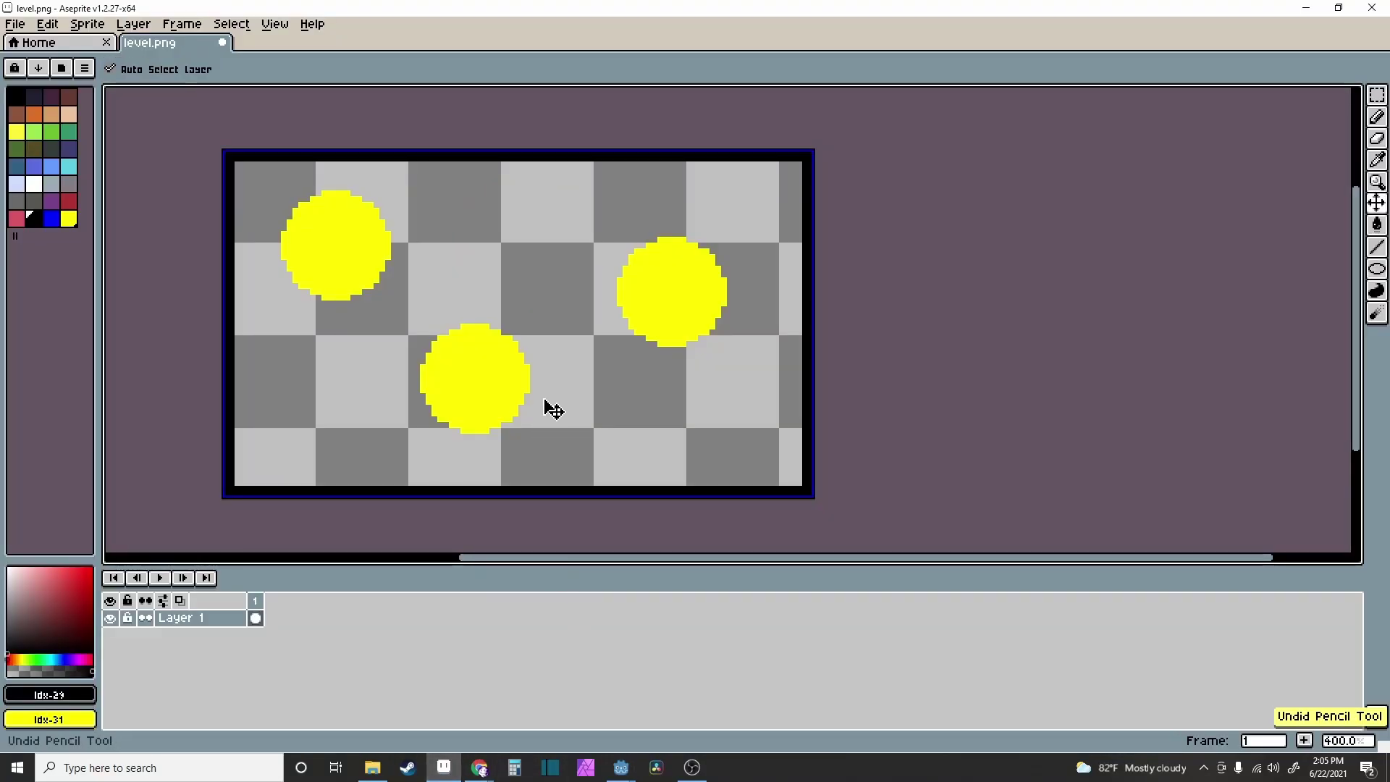
key("ctrl+z")
key("ctrl+z")
key("ctrl+z")
key("ctrl+z")
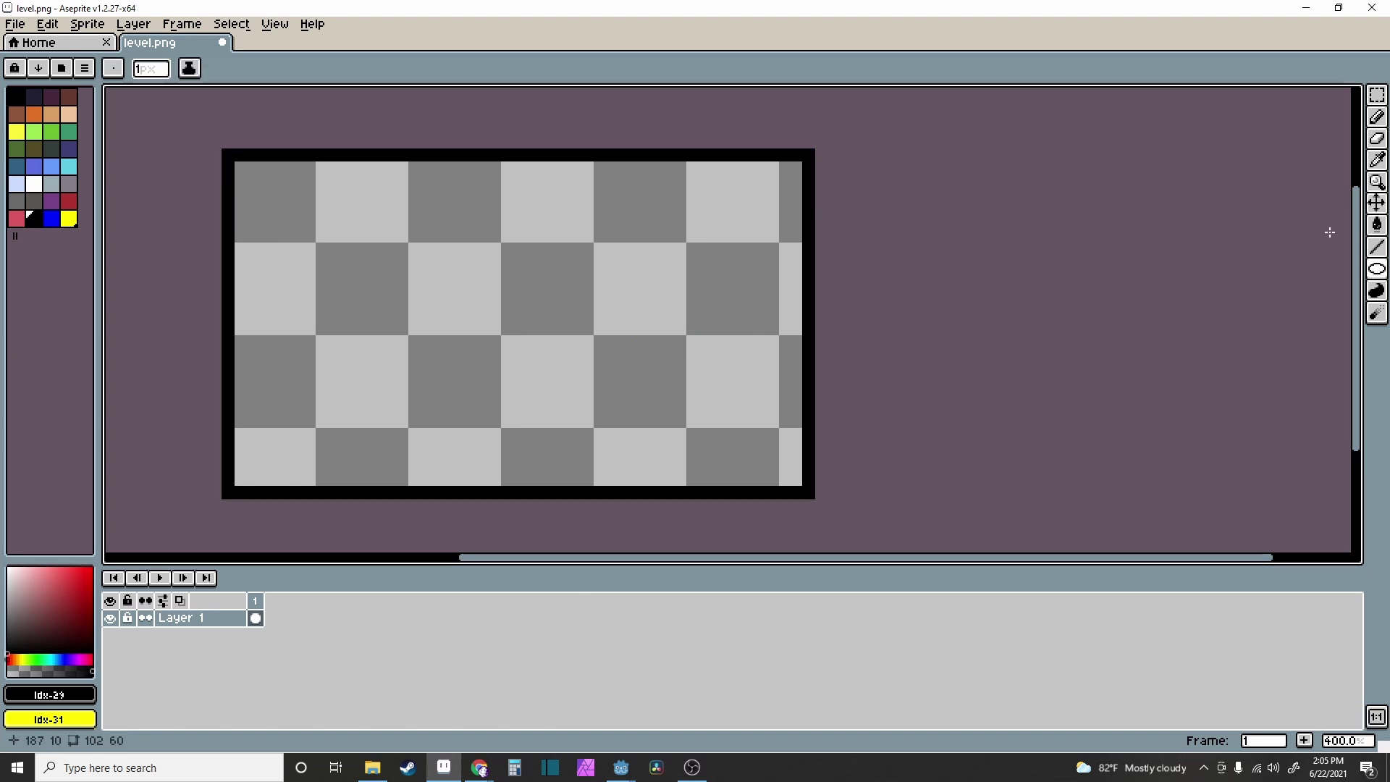
left_click(1376, 268)
left_click_drag(327, 245, 495, 411)
left_click_drag(622, 202, 778, 444)
Fill the circle yellow and the ellipse blue, then save level.png
left_click(69, 218)
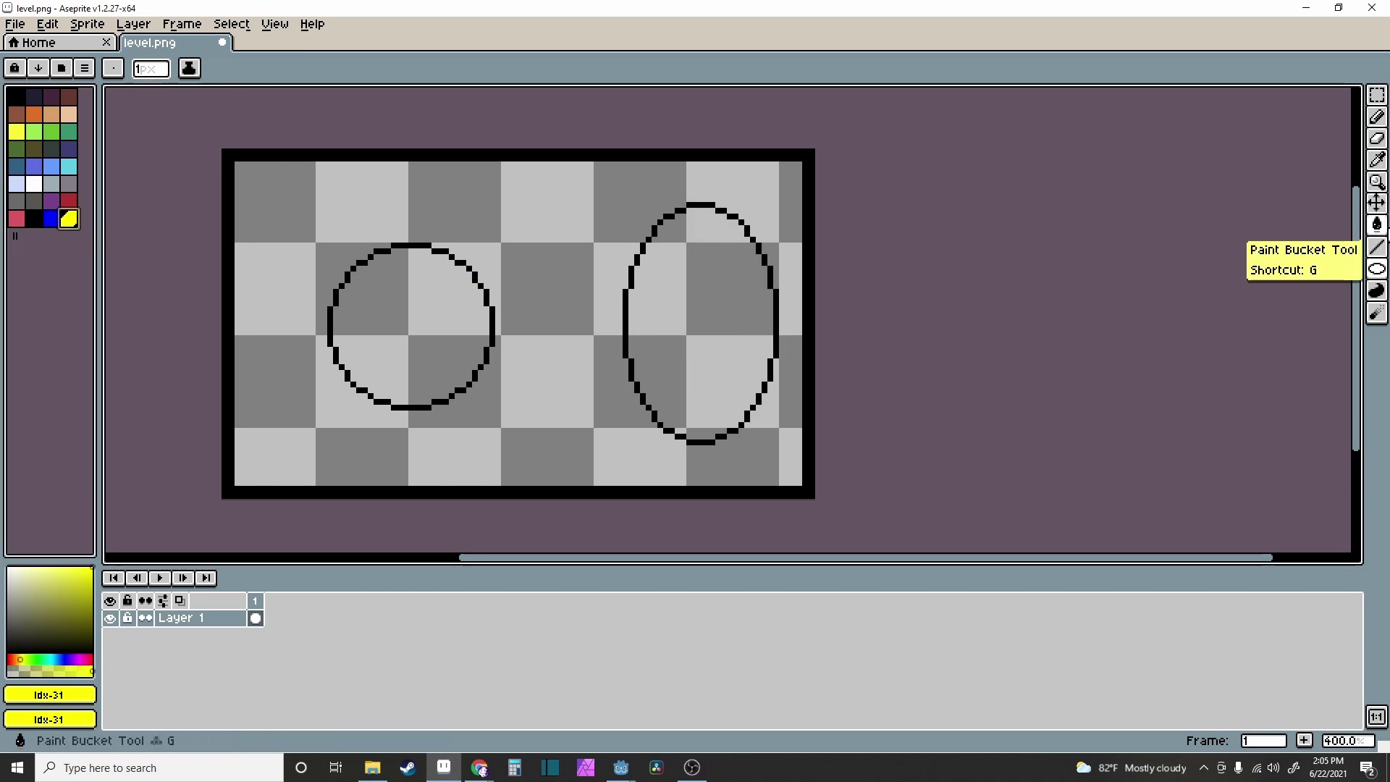
left_click(1377, 224)
left_click(459, 335)
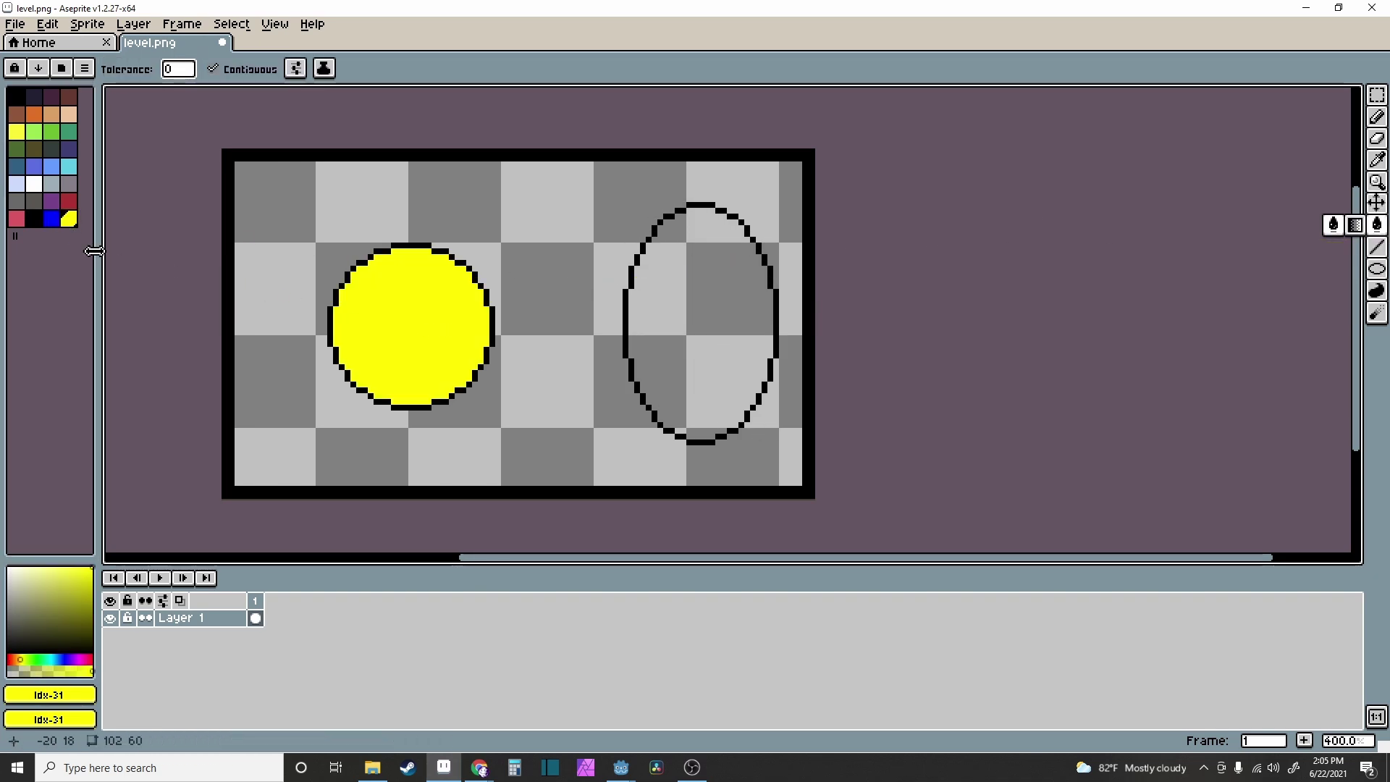
left_click(50, 221)
left_click(736, 314)
key("ctrl+s")
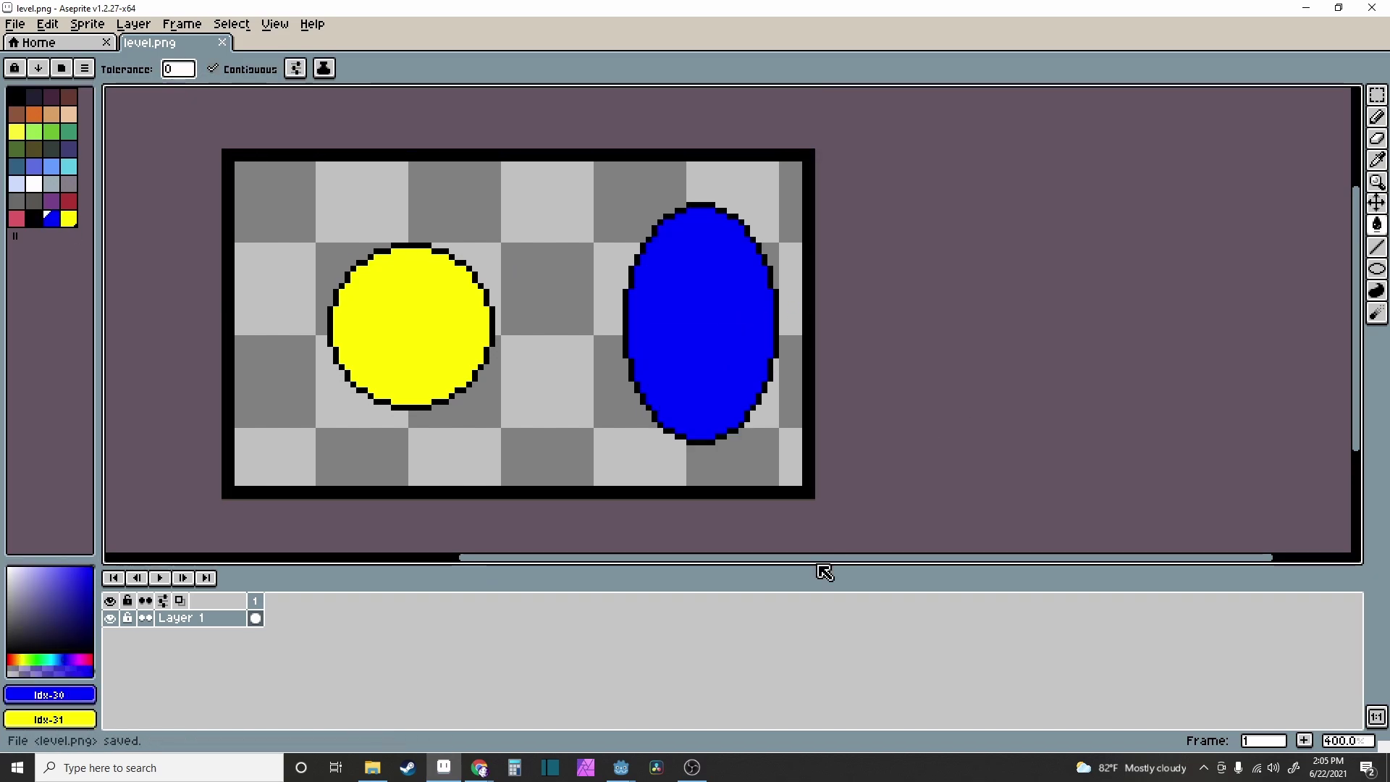
Bring the Godot Engine level editor project to the front
mouse_move(633, 774)
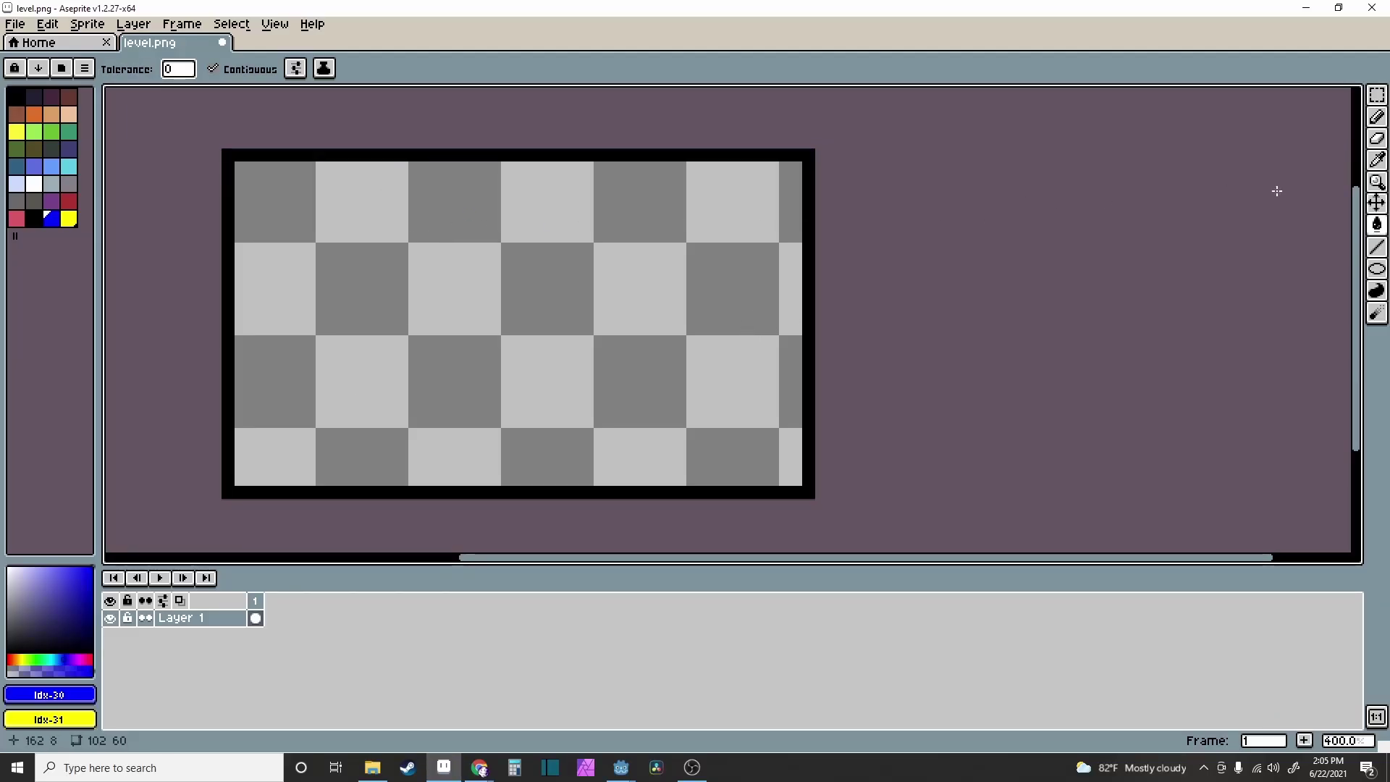
Draw a black circle outline on the left and a tall black ellipse beside it
left_click(1377, 268)
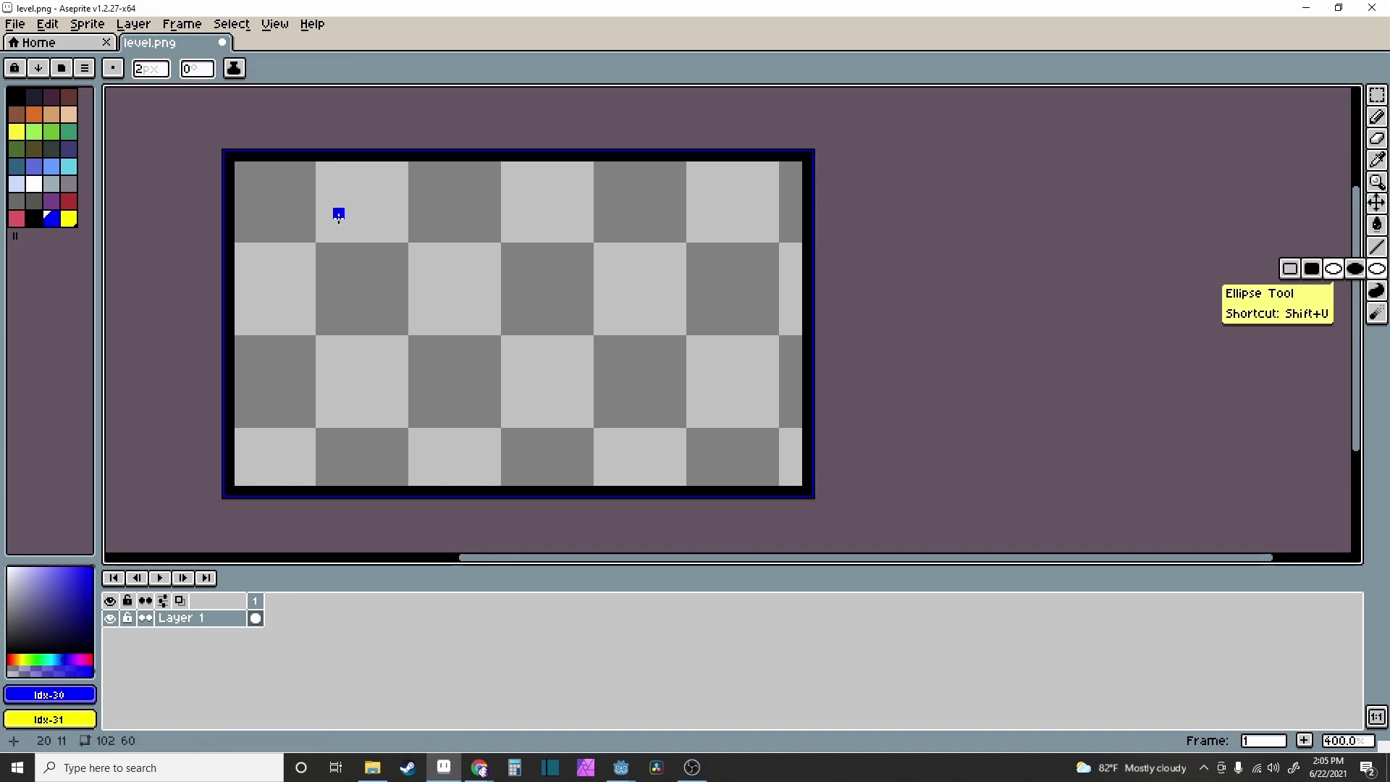
left_click(34, 219)
left_click_drag(304, 208, 519, 422)
left_click_drag(598, 191, 676, 473)
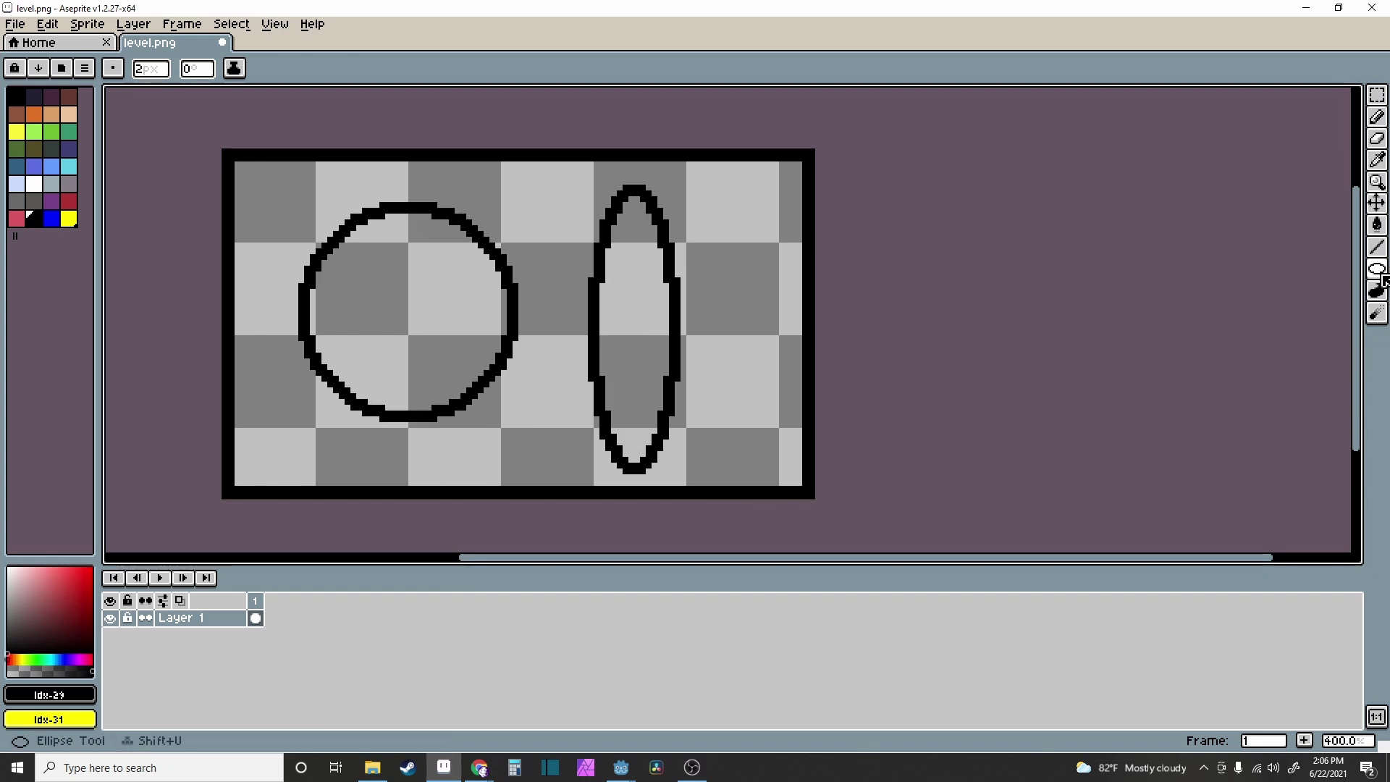
Flood-fill the tall ellipse with blue and the circle with yellow
key("g")
left_click(58, 221)
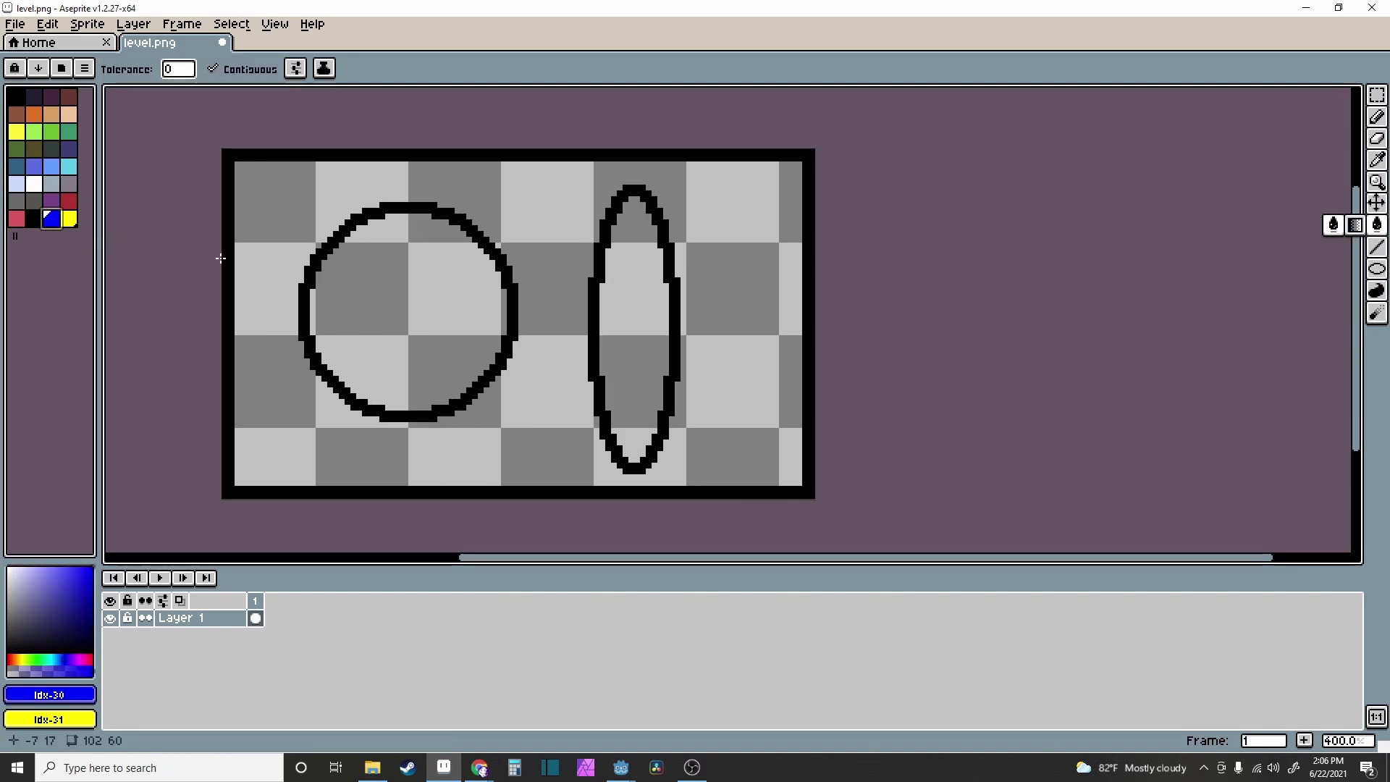
left_click(647, 297)
left_click(69, 219)
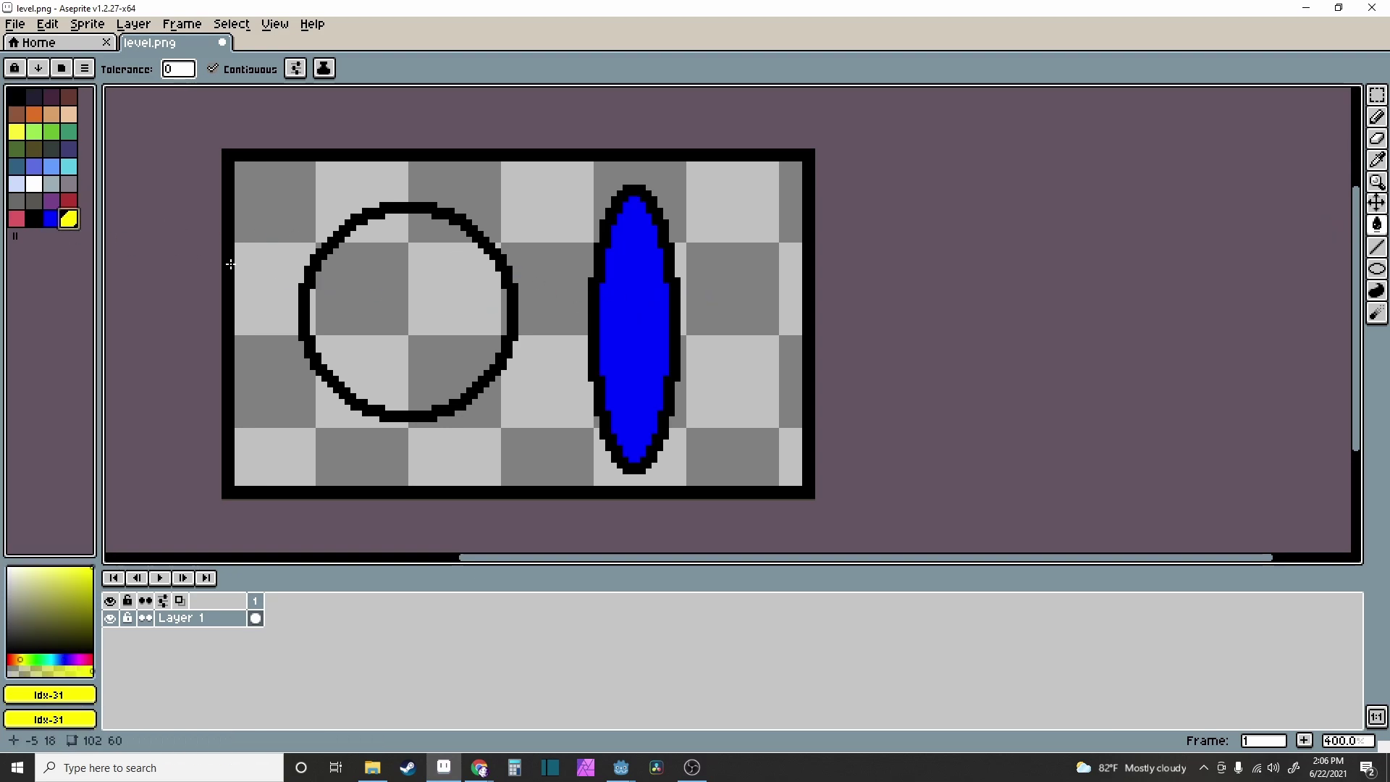
left_click(433, 319)
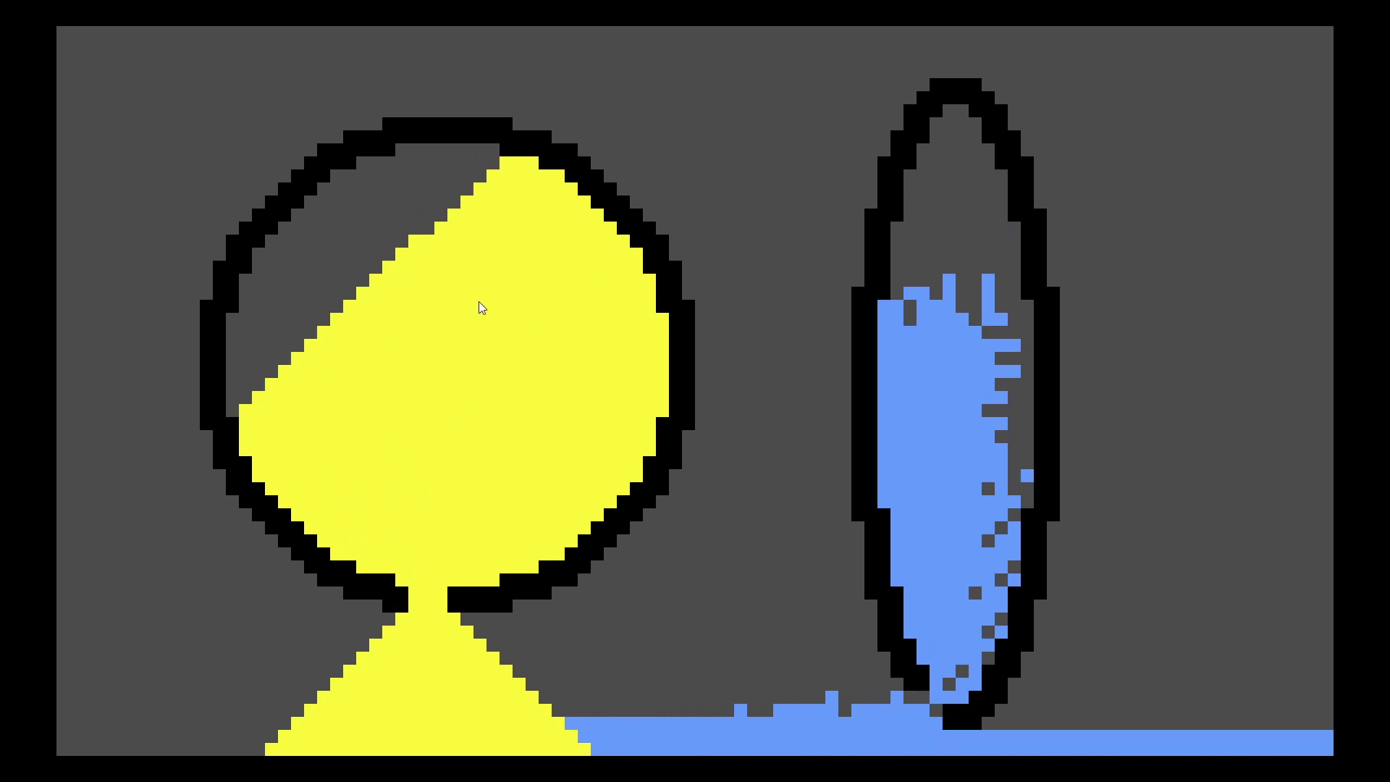
Break the circle's left wall and the ellipse's right wall to release sand and water
left_click(227, 456)
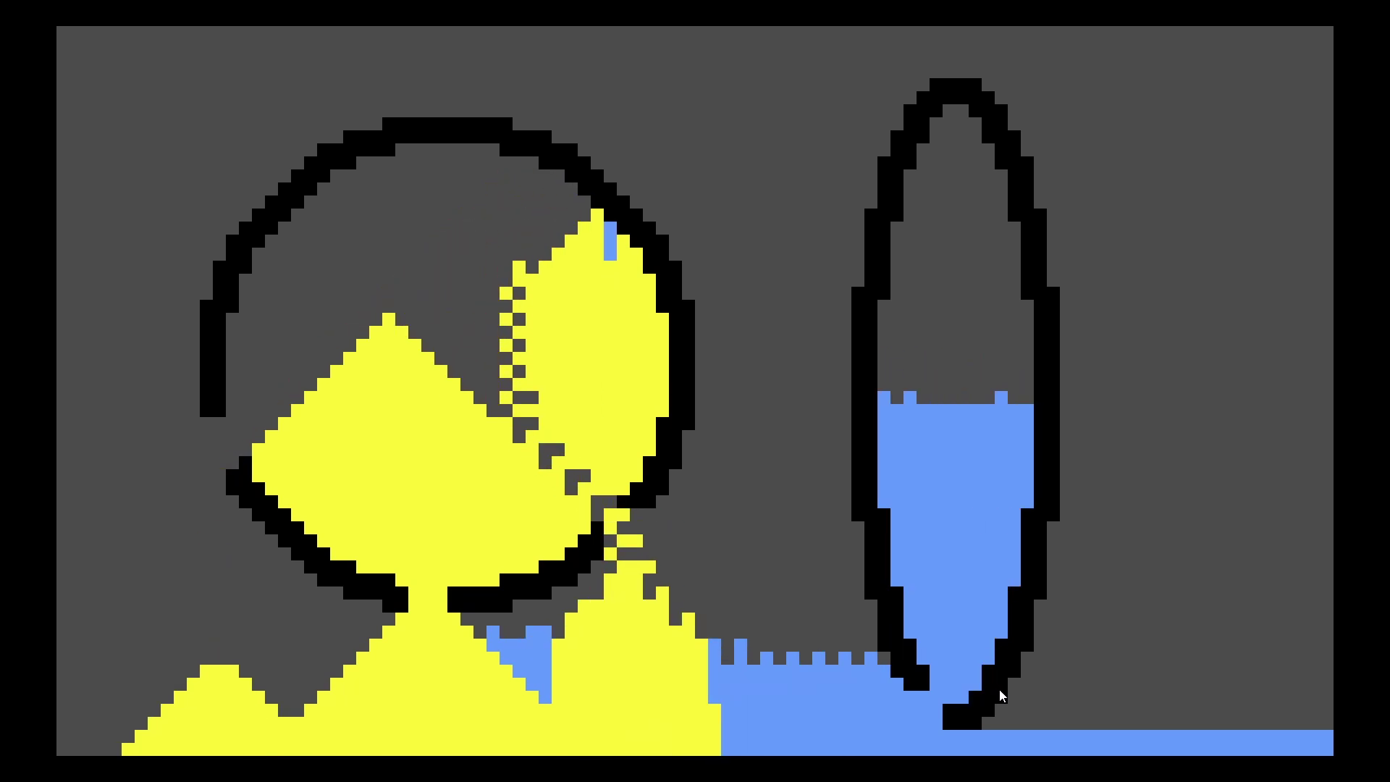
left_click(1031, 610)
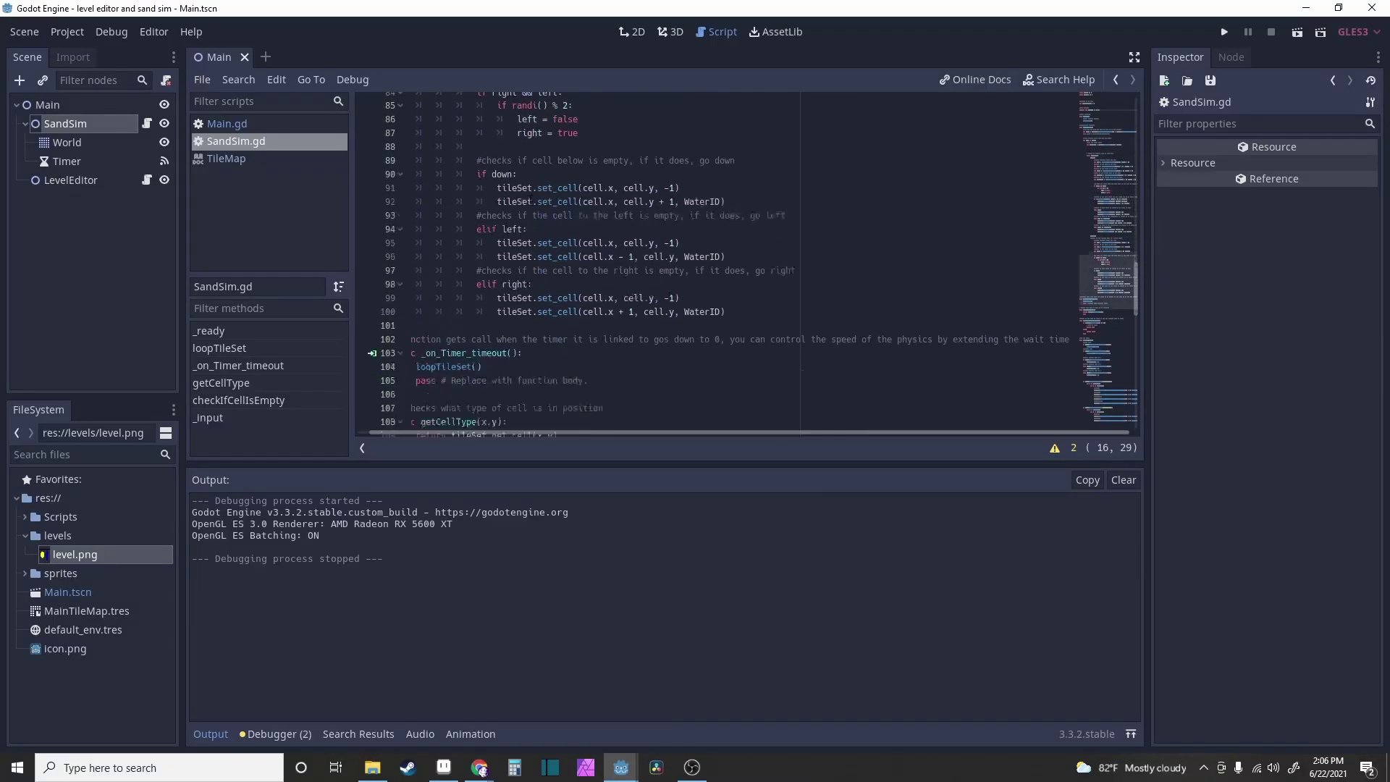
Select the LevelEditor node and open the Main.gd script
left_click(83, 180)
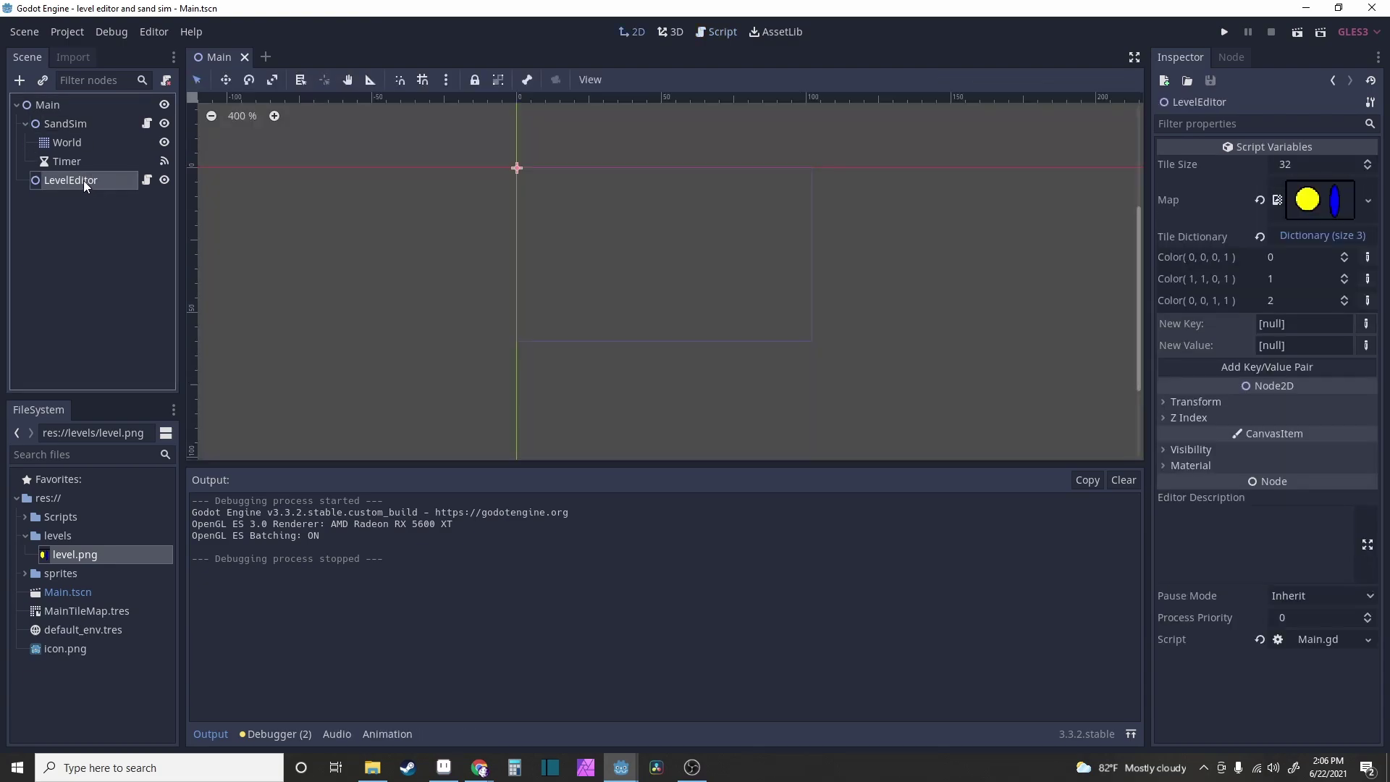
left_click(702, 33)
scroll(656, 299, "down", 15)
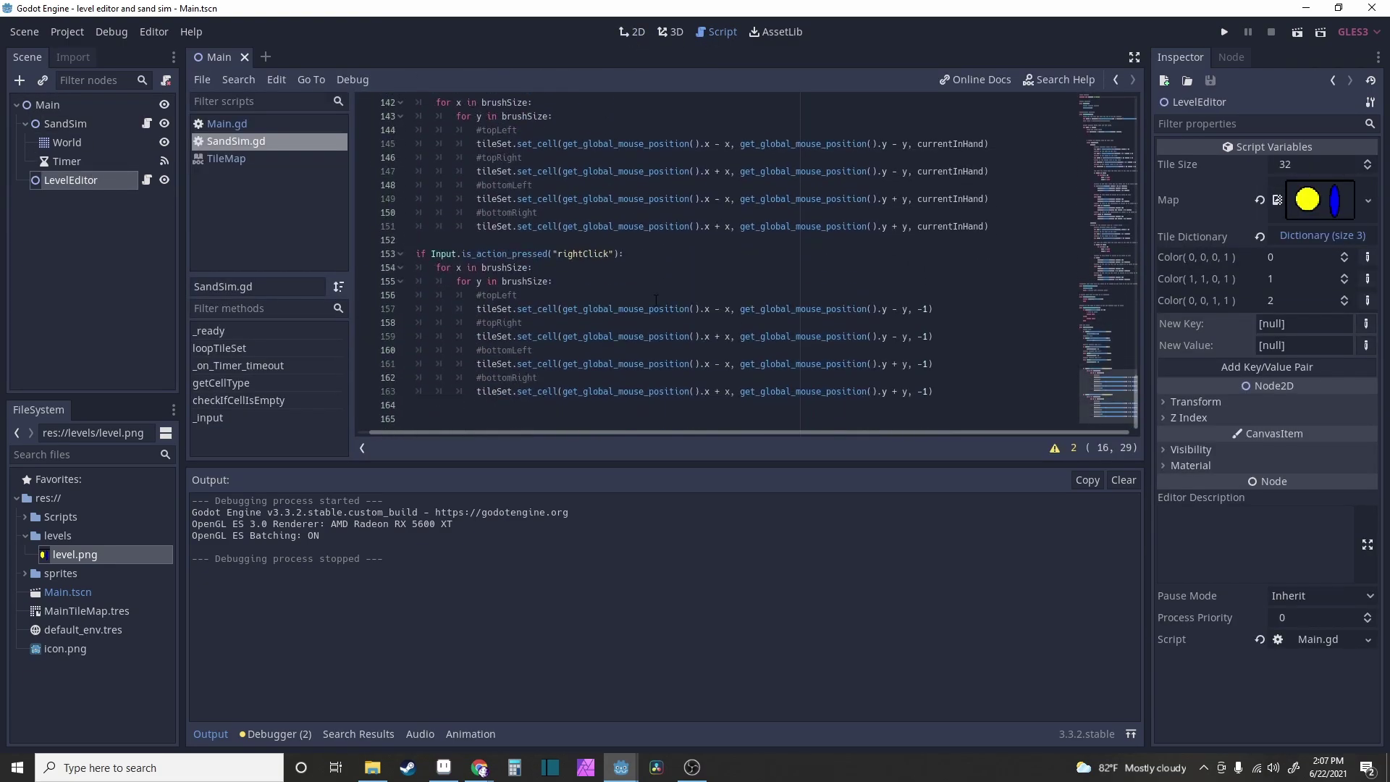
scroll(553, 299, "up", 12)
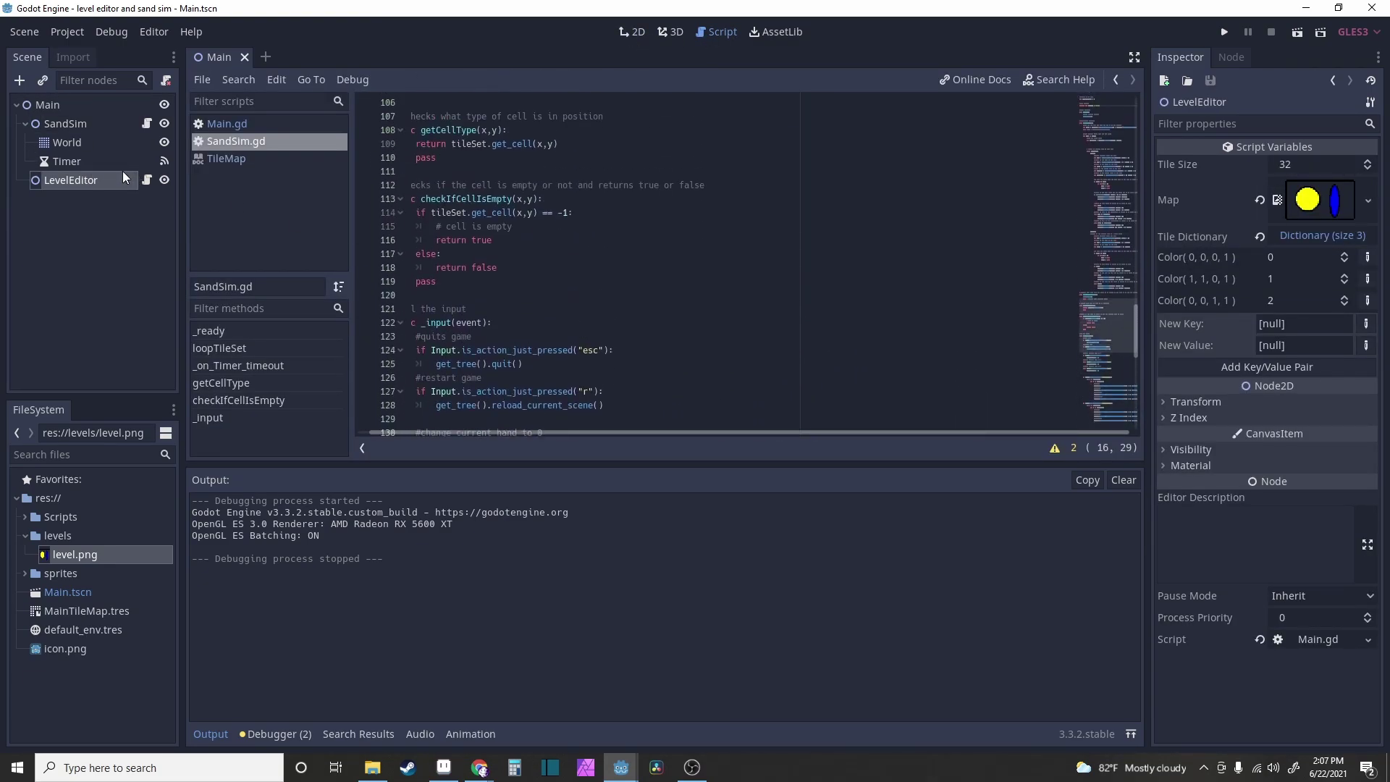
left_click(146, 179)
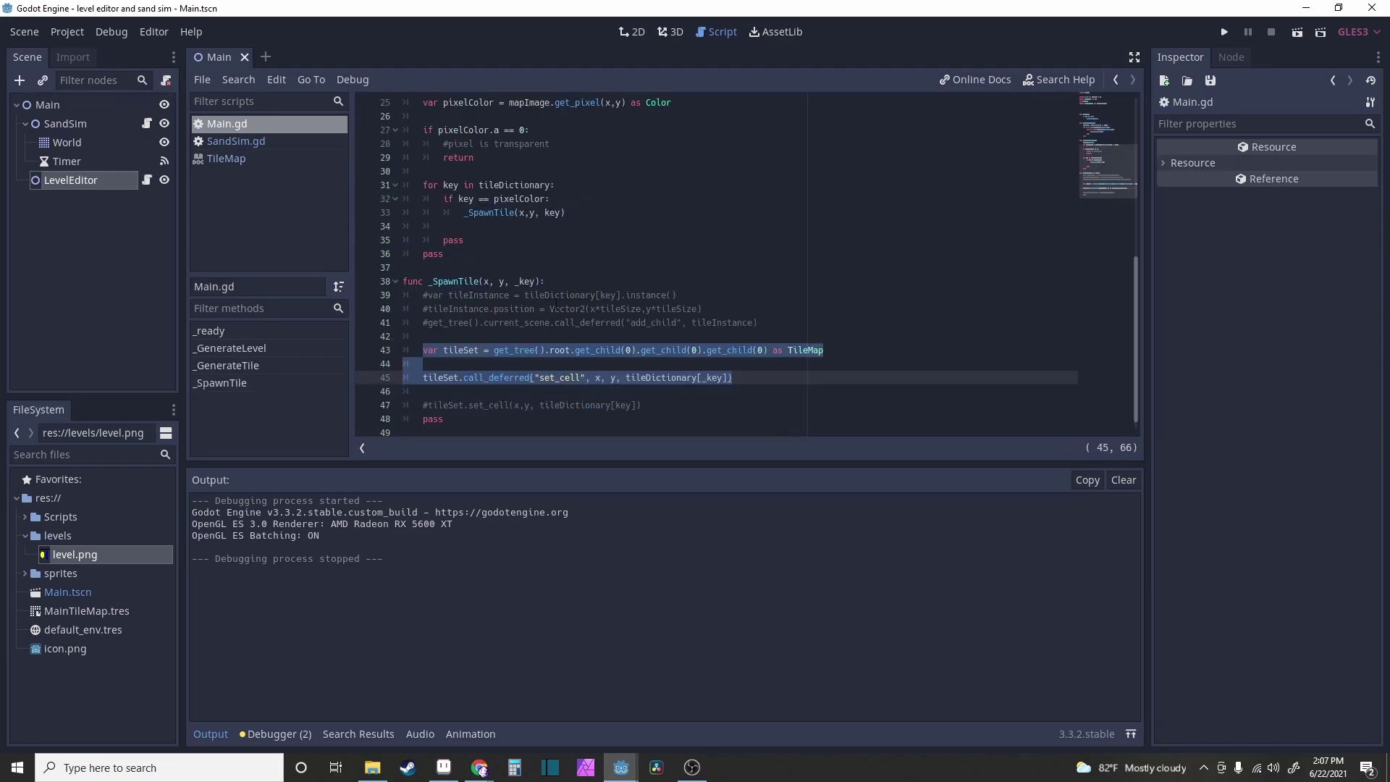
Highlight lines 39–45 of _SpawnTile, including the tileSet lookup and set_cell call, then save
left_click_drag(418, 345, 416, 335)
left_click(415, 328)
left_click_drag(418, 282, 597, 319)
left_click_drag(715, 322, 758, 310)
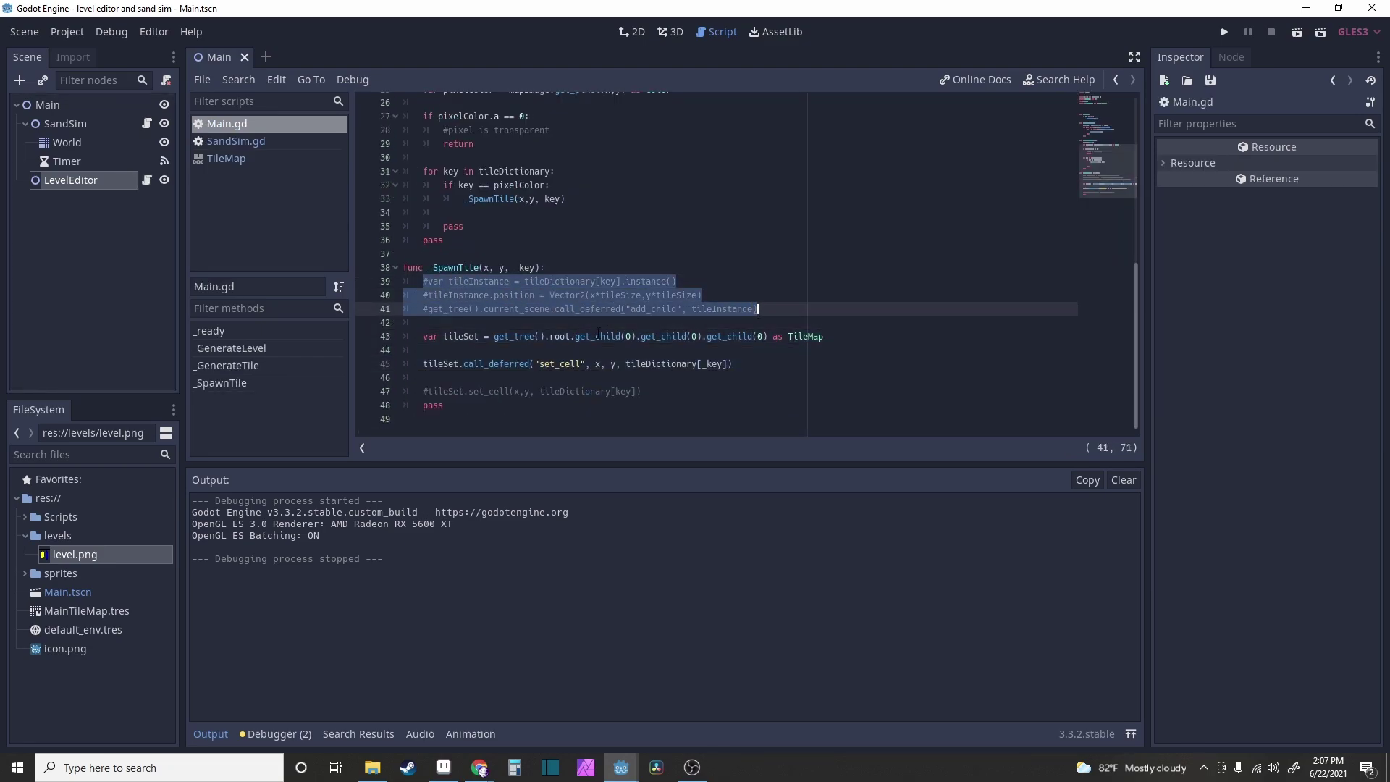
left_click_drag(422, 336, 770, 350)
left_click_drag(423, 364, 775, 368)
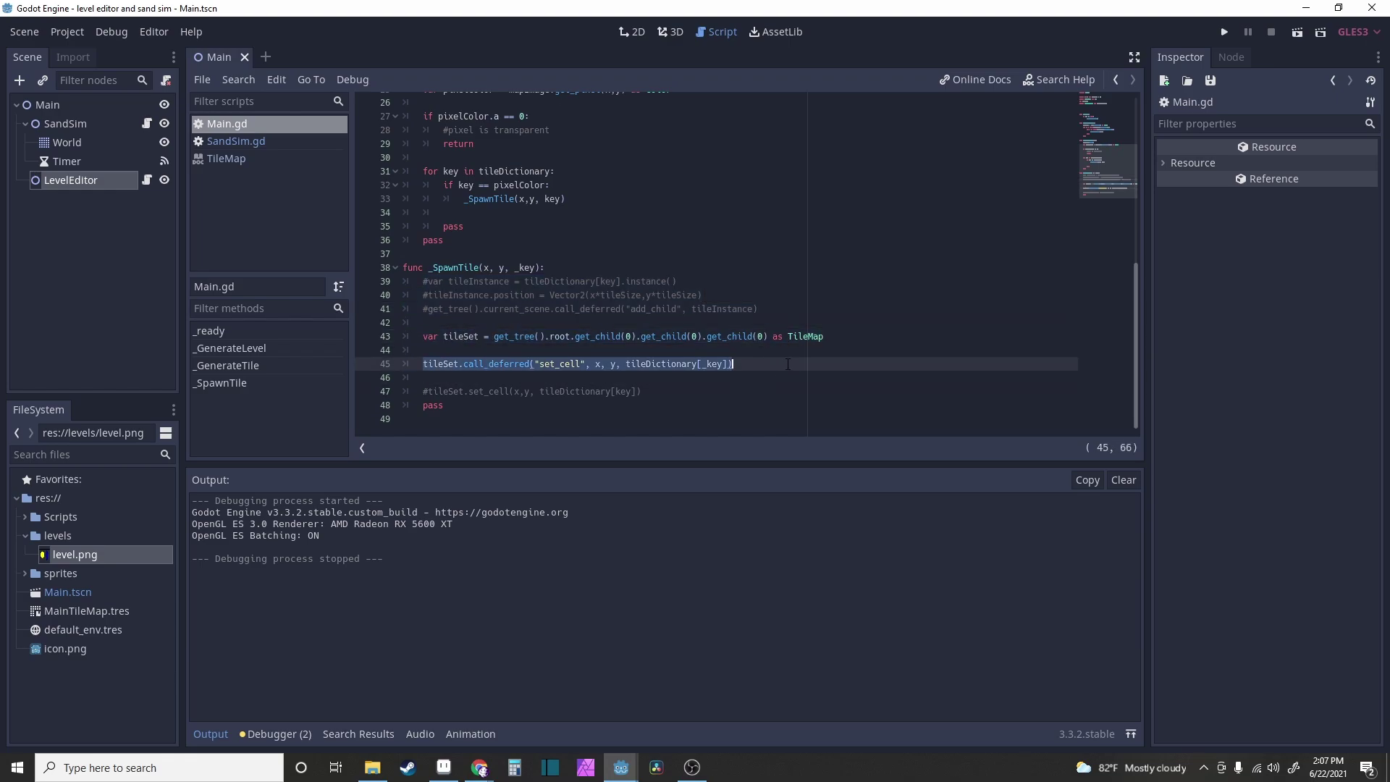
key("ctrl+s")
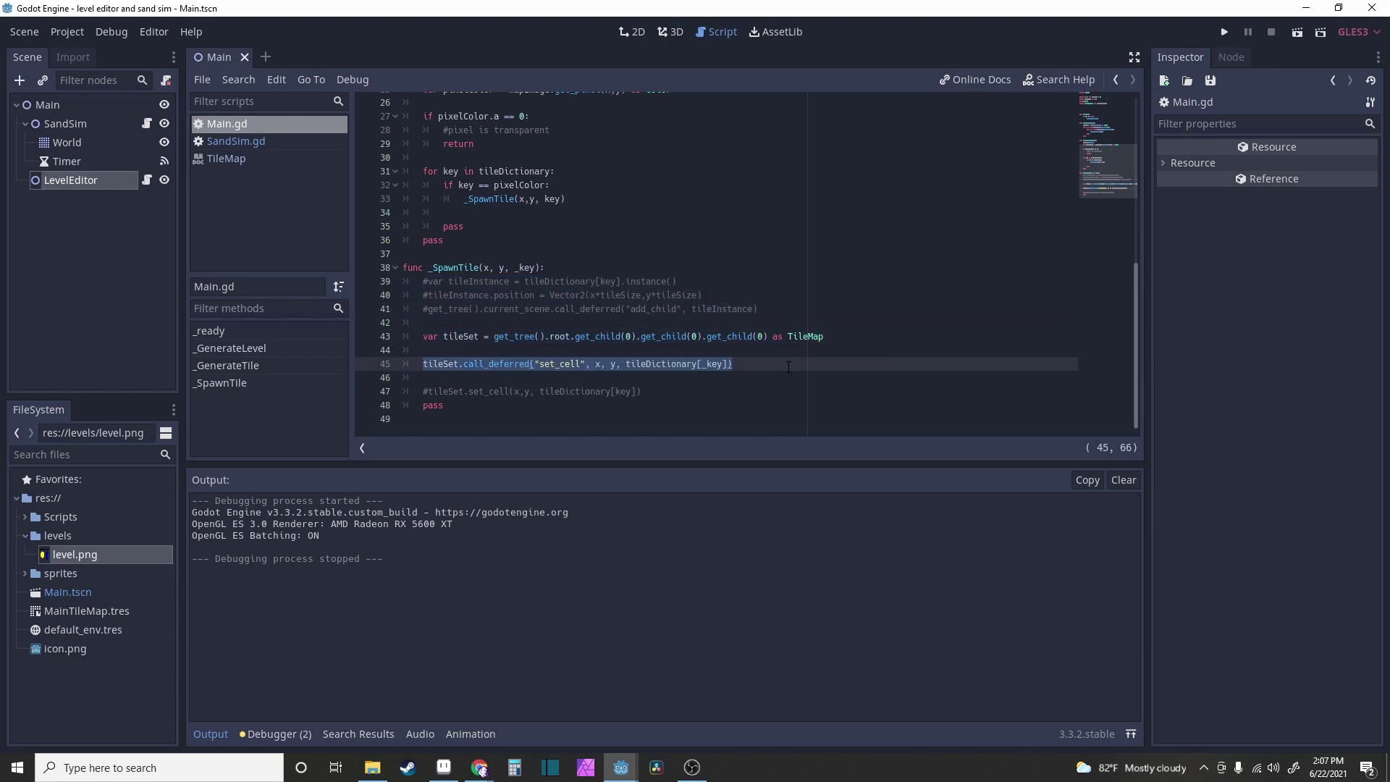